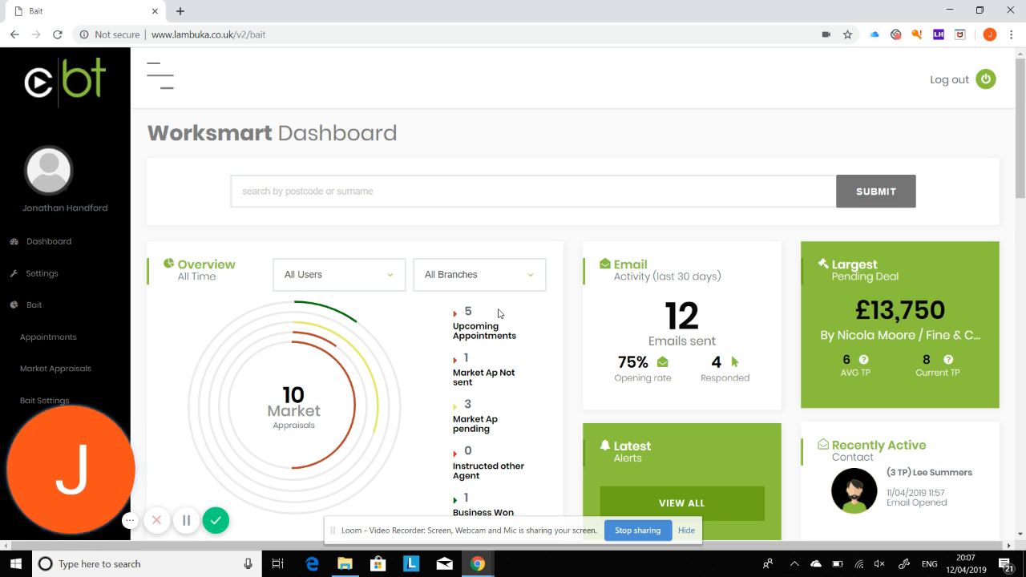
- Open the Bait Appointments page from the left sidebar
{"action": "left_click", "coordinate": [56, 338]}
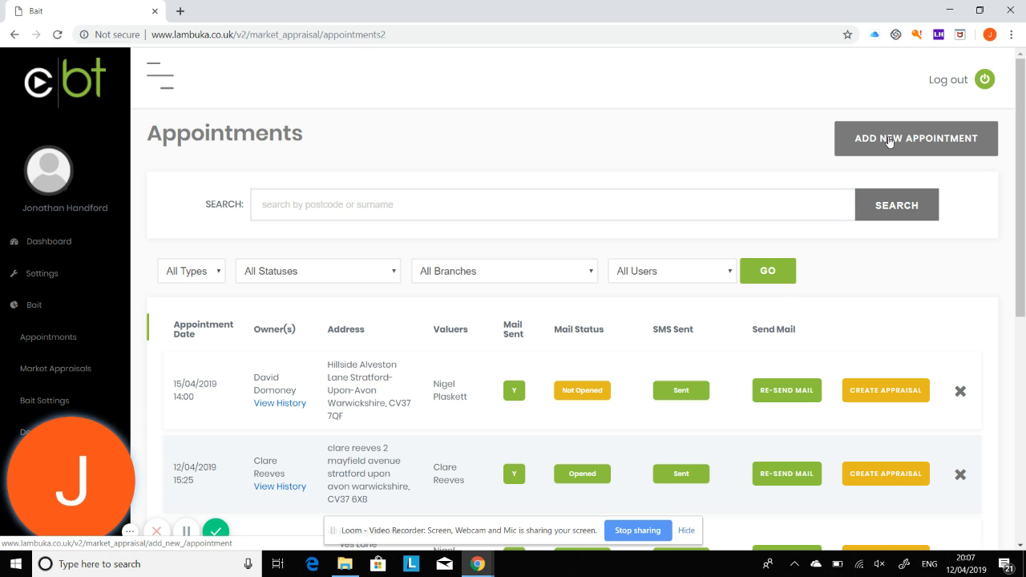
- Look over the appointments table, then start a blank new appointment
{"action": "scroll", "coordinate": [455, 376], "scroll_direction": "down", "scroll_amount": 2}
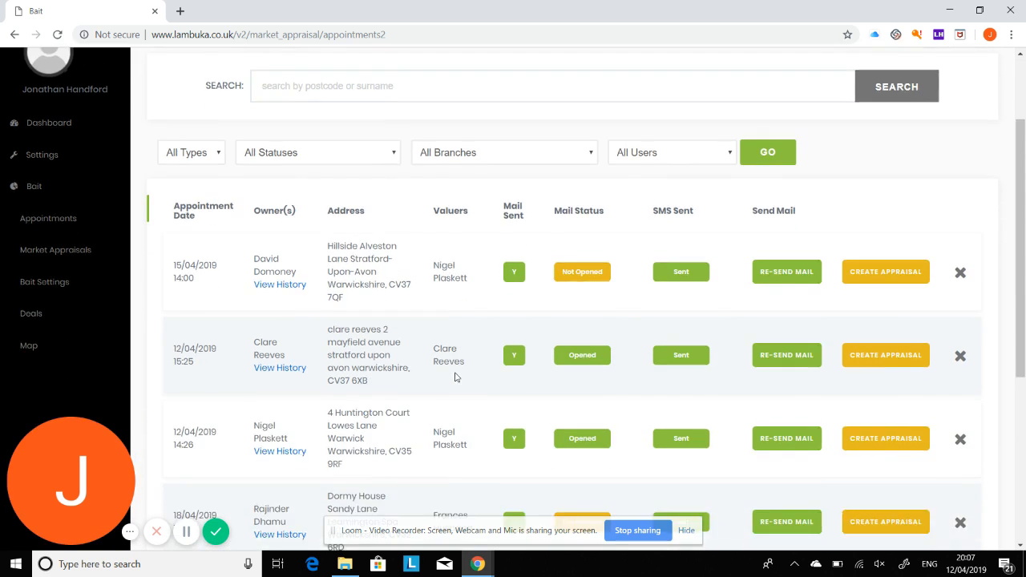
{"action": "scroll", "coordinate": [455, 377], "scroll_direction": "down", "scroll_amount": 5}
{"action": "scroll", "coordinate": [457, 374], "scroll_direction": "up", "scroll_amount": 7}
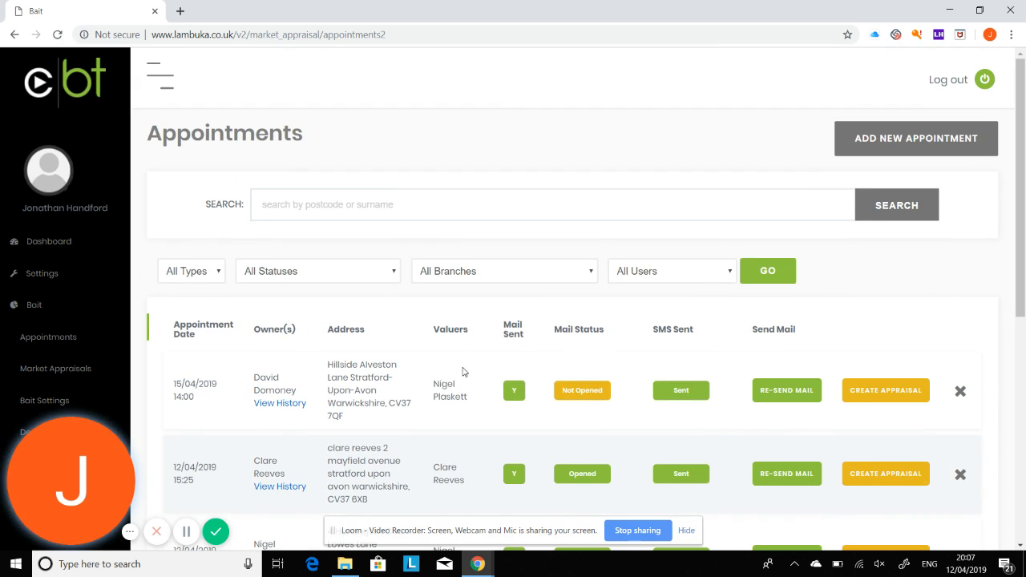
{"action": "left_click", "coordinate": [896, 149]}
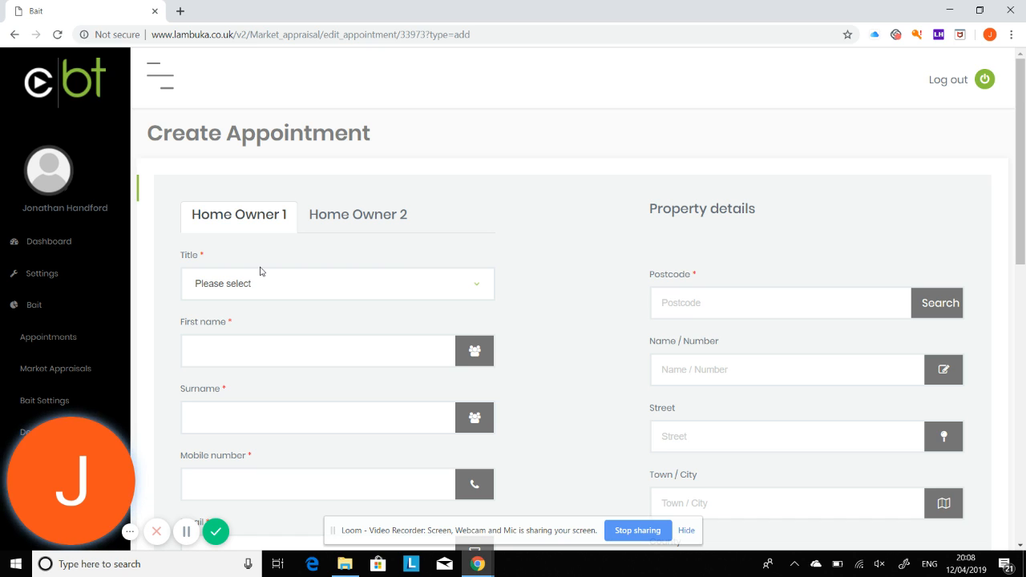
- Set Home Owner 1's title to Mr and enter the owner's full name
{"action": "left_click", "coordinate": [230, 291]}
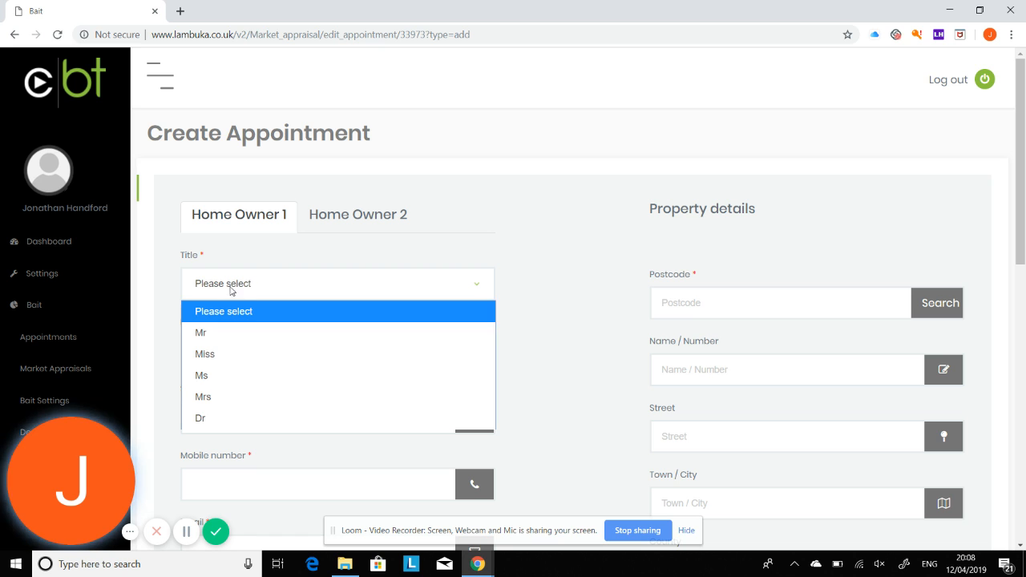
{"action": "left_click", "coordinate": [217, 353]}
{"action": "scroll", "coordinate": [232, 273], "scroll_direction": "down", "scroll_amount": 8}
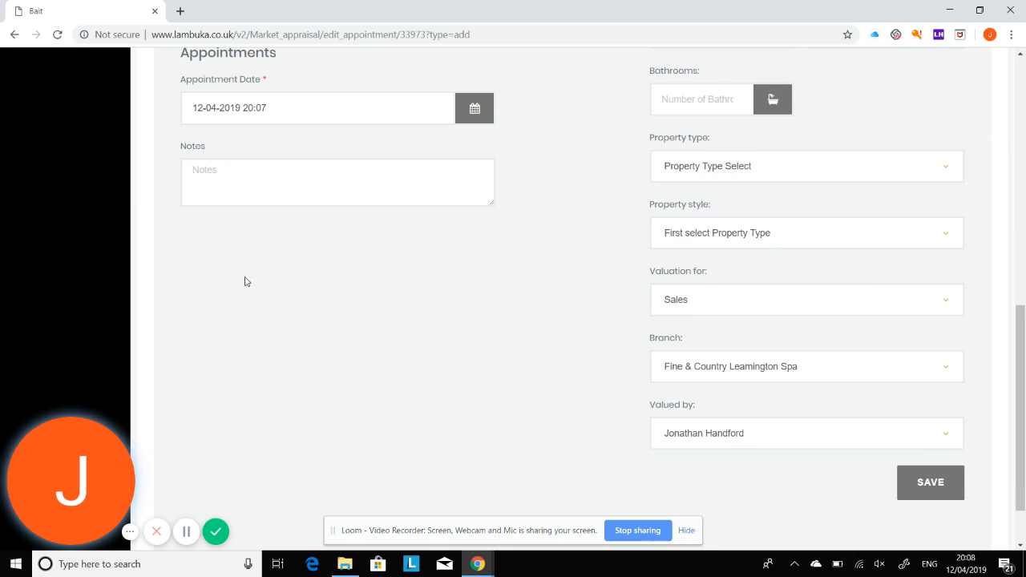
{"action": "scroll", "coordinate": [256, 257], "scroll_direction": "up", "scroll_amount": 4}
{"action": "scroll", "coordinate": [281, 236], "scroll_direction": "up", "scroll_amount": 4}
{"action": "left_click", "coordinate": [277, 291]}
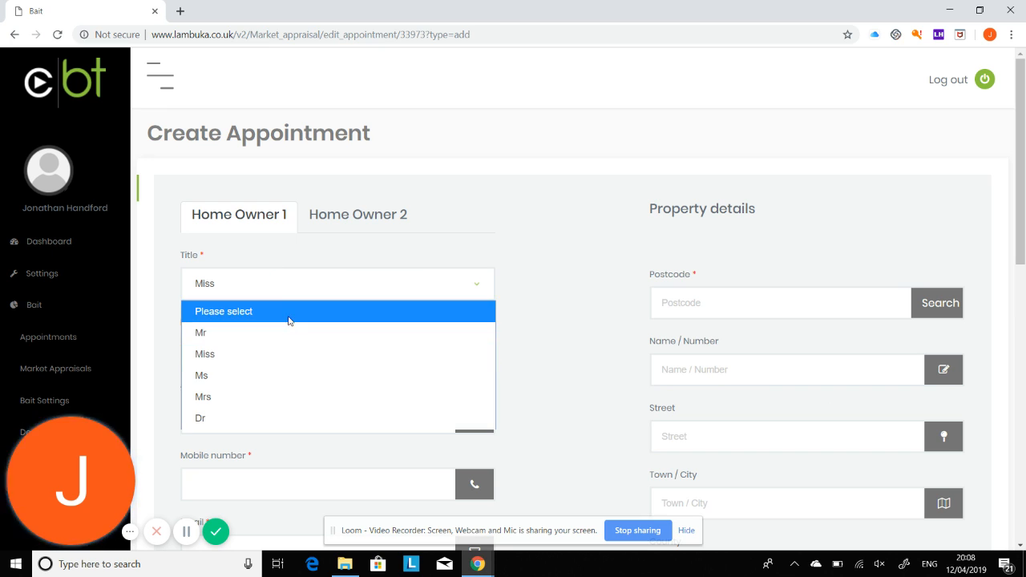
{"action": "left_click", "coordinate": [283, 333]}
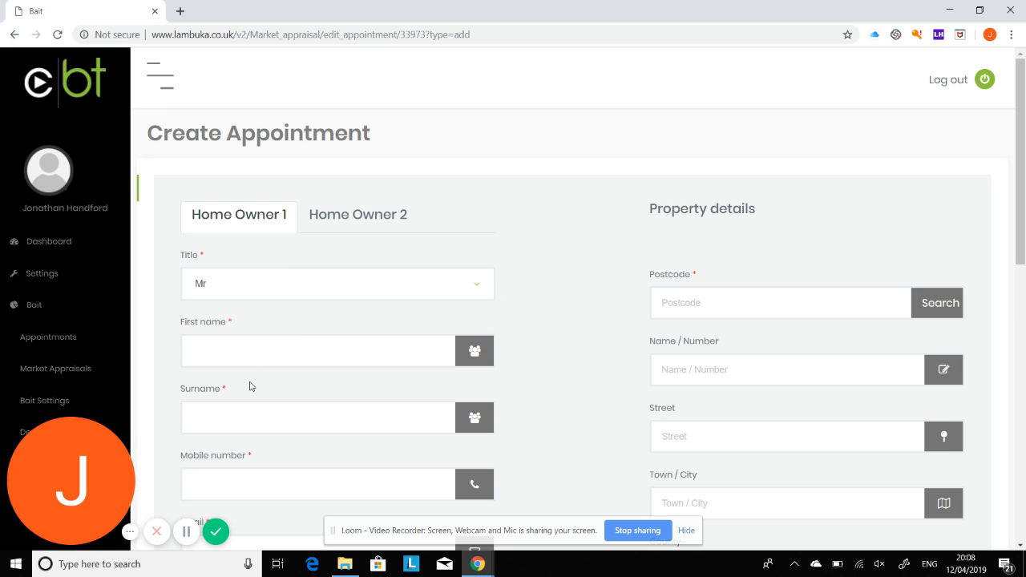
- Enter the home owner's mobile number and e-mail address
{"action": "left_click", "coordinate": [234, 483]}
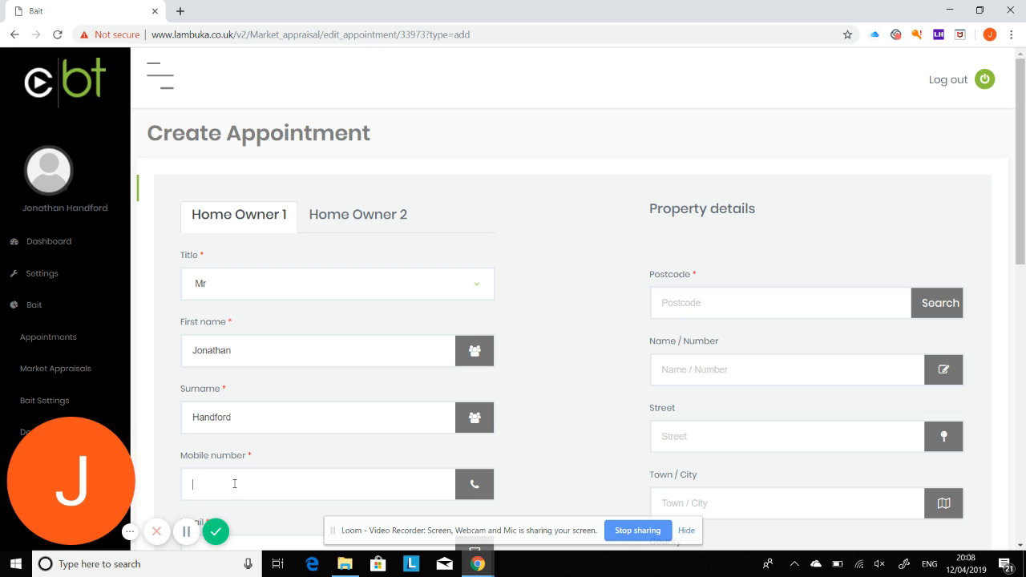
{"action": "scroll", "coordinate": [236, 464], "scroll_direction": "down", "scroll_amount": 3}
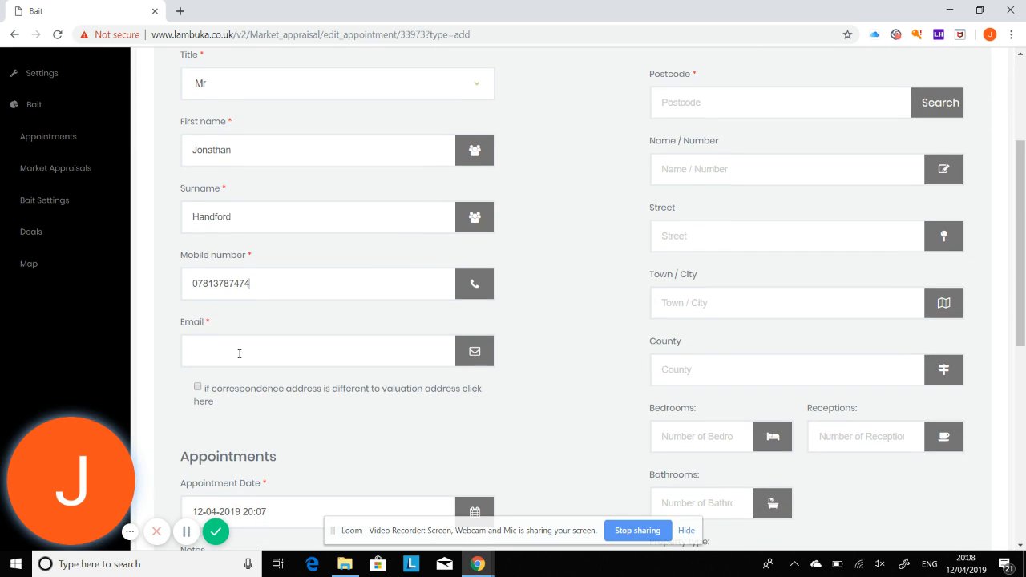
{"action": "left_click", "coordinate": [240, 352]}
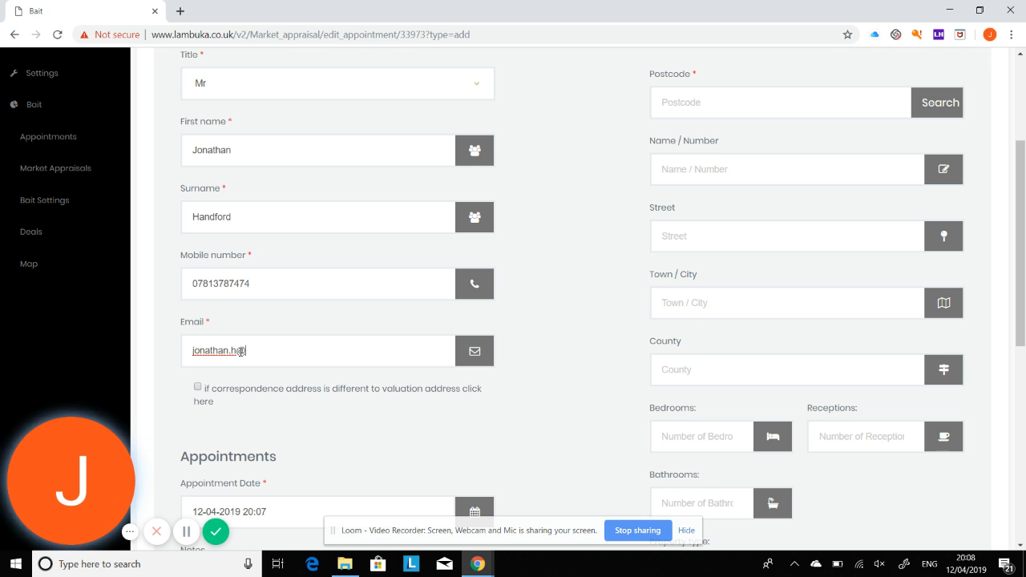
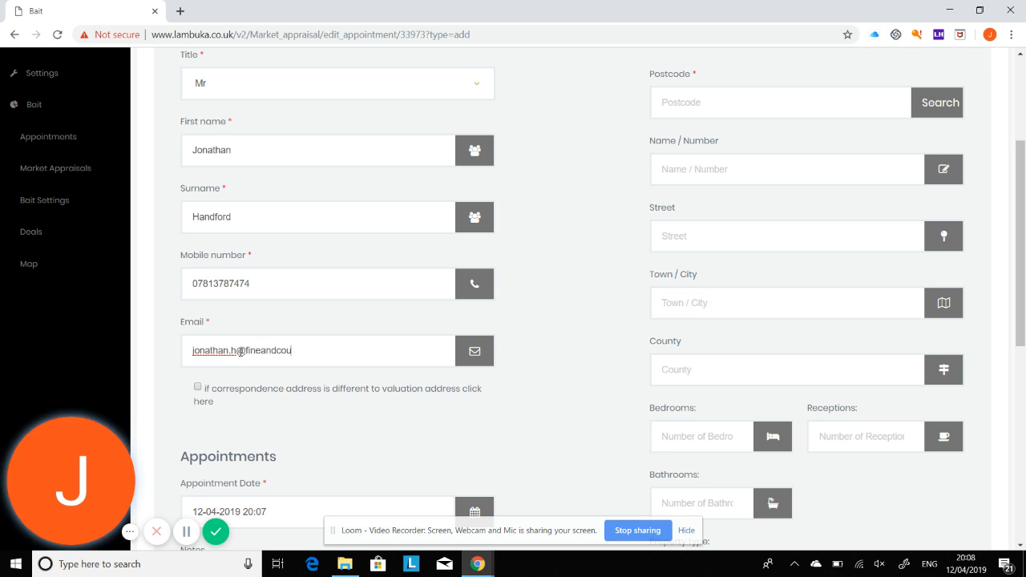
{"action": "scroll", "coordinate": [348, 364], "scroll_direction": "down", "scroll_amount": 1}
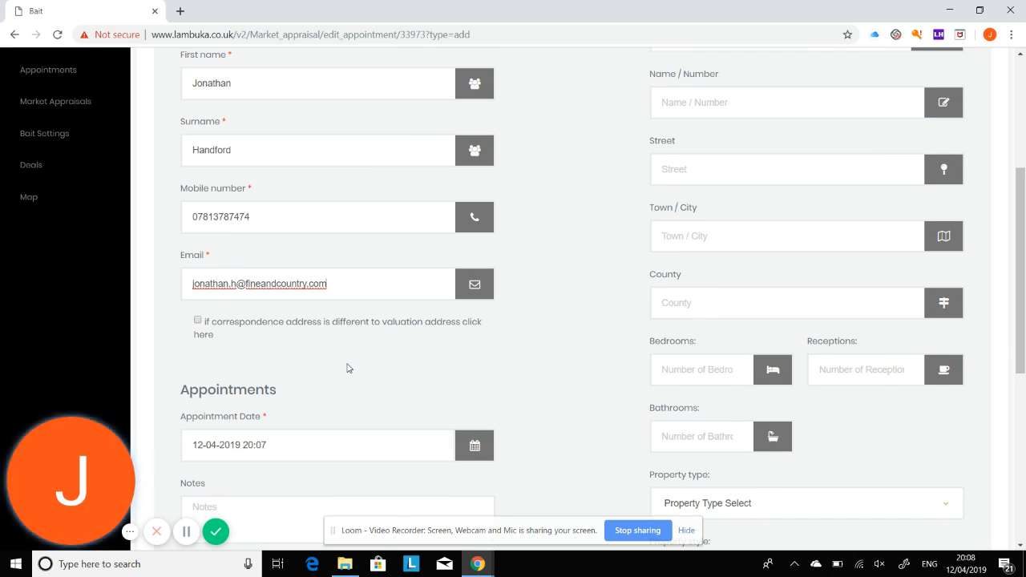
- Set the appointment date to 13 April 2019 at 13:30
{"action": "scroll", "coordinate": [347, 367], "scroll_direction": "down", "scroll_amount": 1}
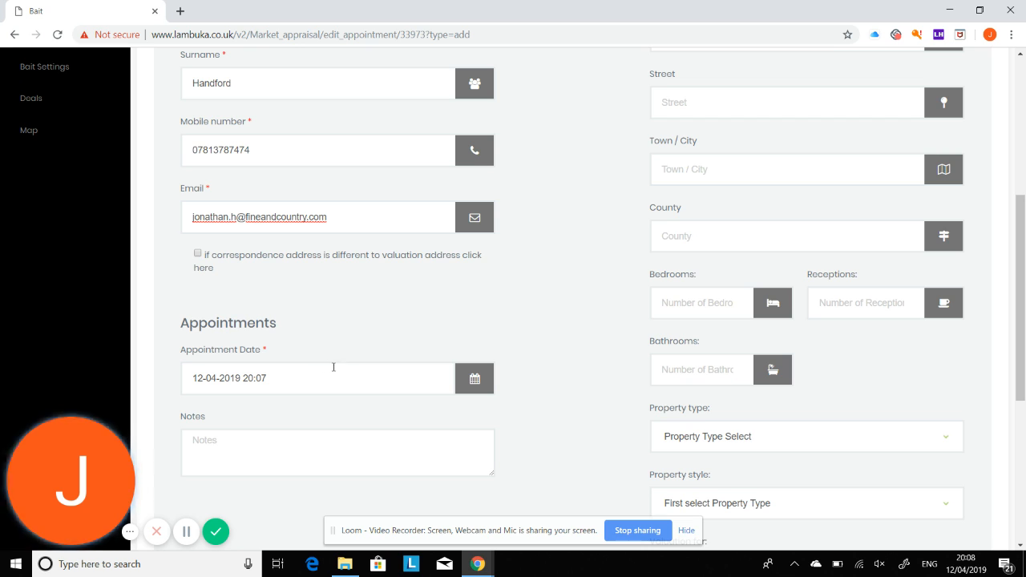
{"action": "left_click", "coordinate": [203, 378]}
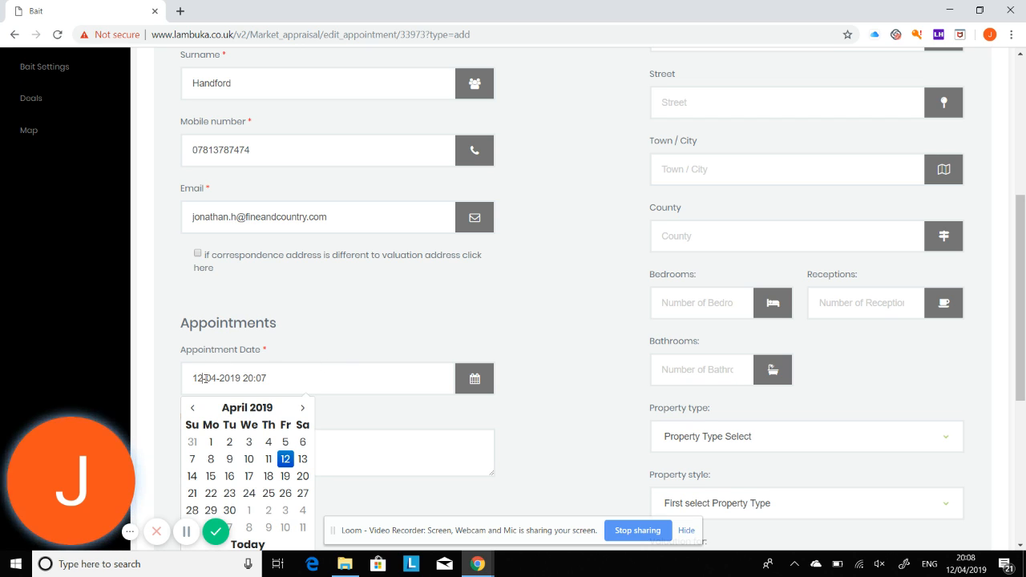
{"action": "left_click", "coordinate": [299, 457]}
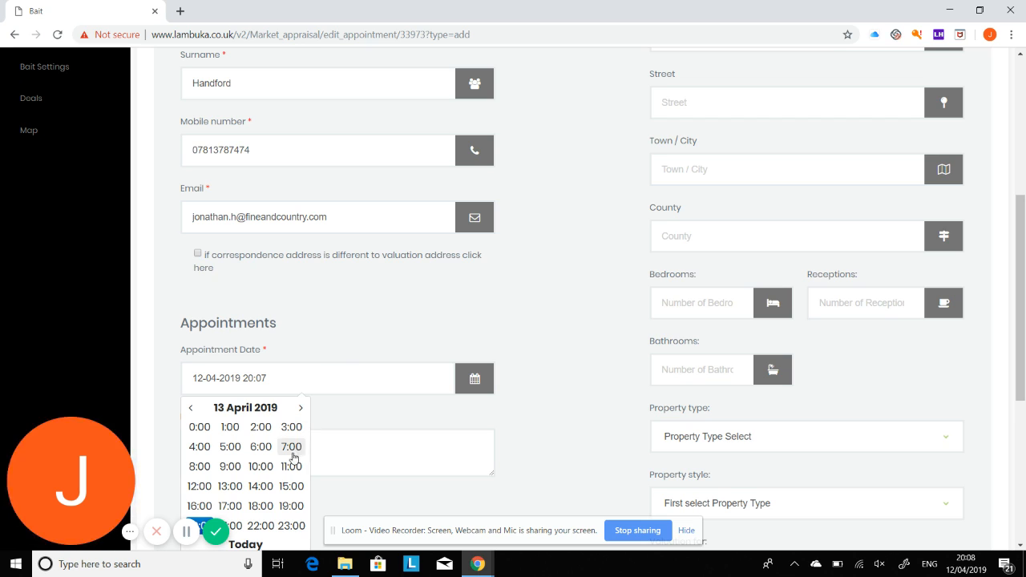
{"action": "left_click", "coordinate": [231, 487]}
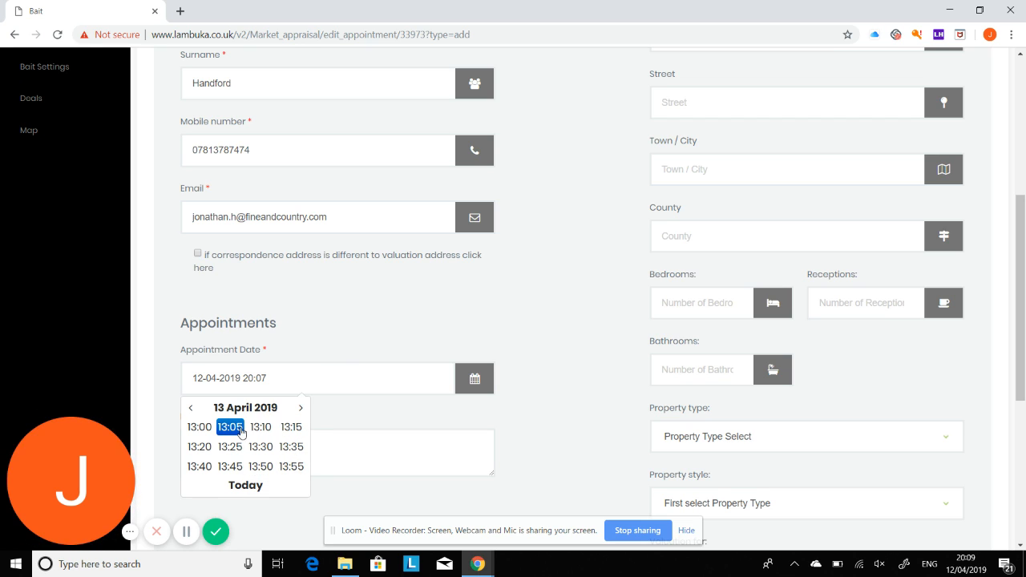
{"action": "left_click", "coordinate": [261, 447]}
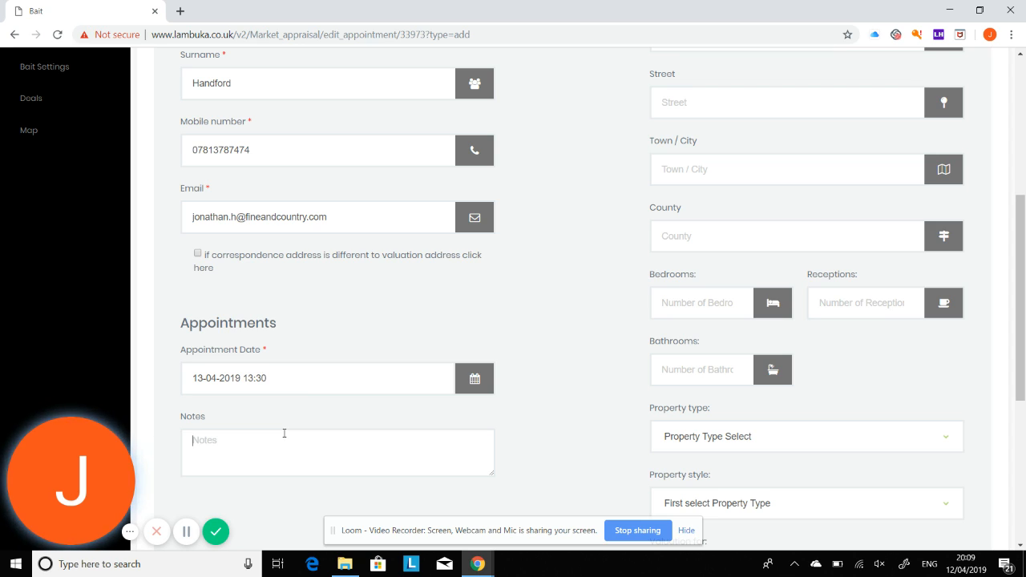
- Add the note 'Turn left at the end of the lane' to the appointment
{"action": "type", "text": "TUrn left at the en"}
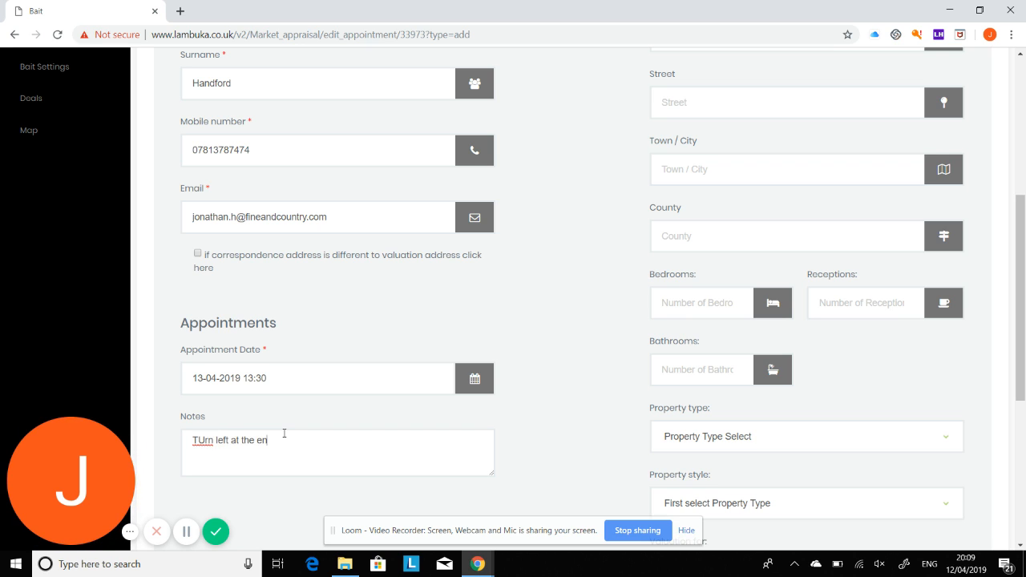
{"action": "type", "text": "d of the lane"}
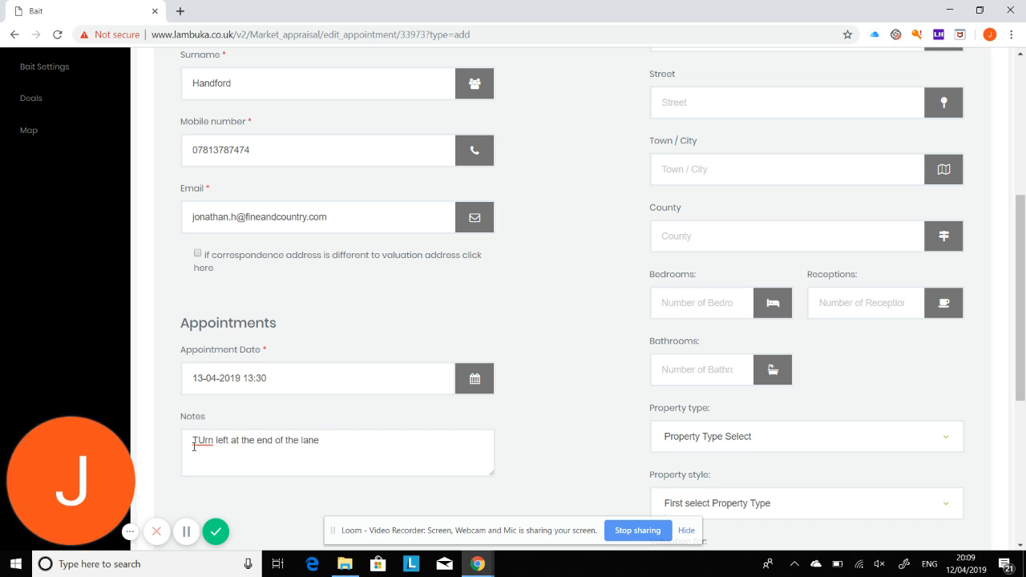
{"action": "key", "text": "BackSpace"}
{"action": "type", "text": "u"}
{"action": "scroll", "coordinate": [636, 275], "scroll_direction": "up", "scroll_amount": 3}
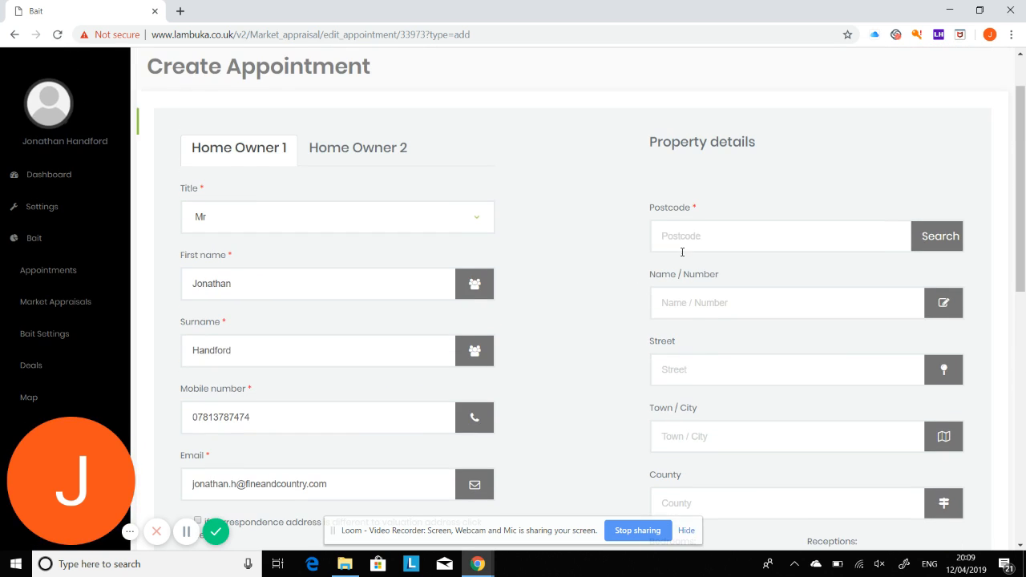
- Fill in the property address by looking up its postcode and picking the address
{"action": "left_click", "coordinate": [736, 237]}
{"action": "type", "text": "CV"}
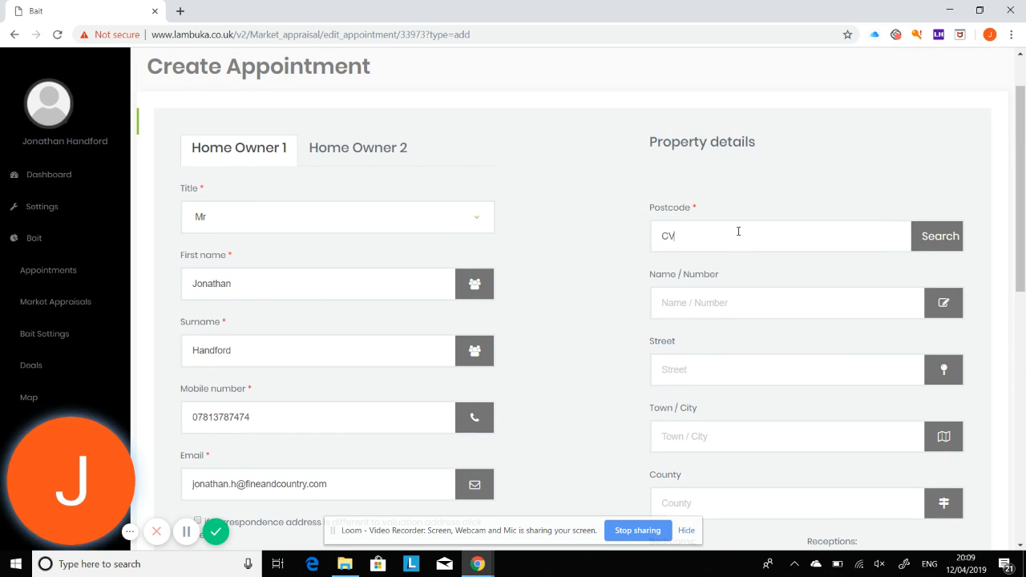
{"action": "type", "text": "31 1UR"}
{"action": "left_click", "coordinate": [934, 247]}
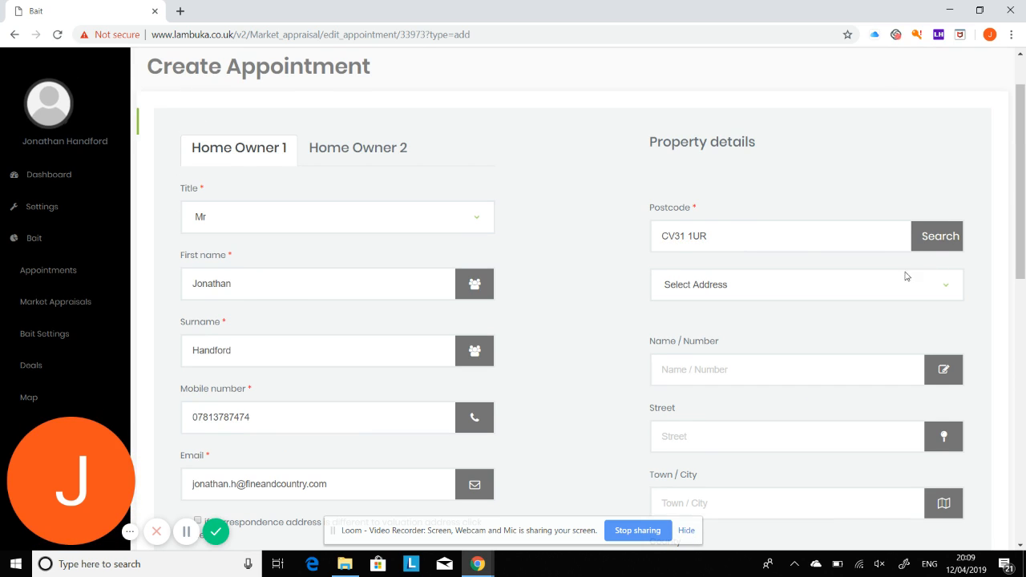
{"action": "left_click", "coordinate": [876, 289]}
{"action": "left_click", "coordinate": [796, 106]}
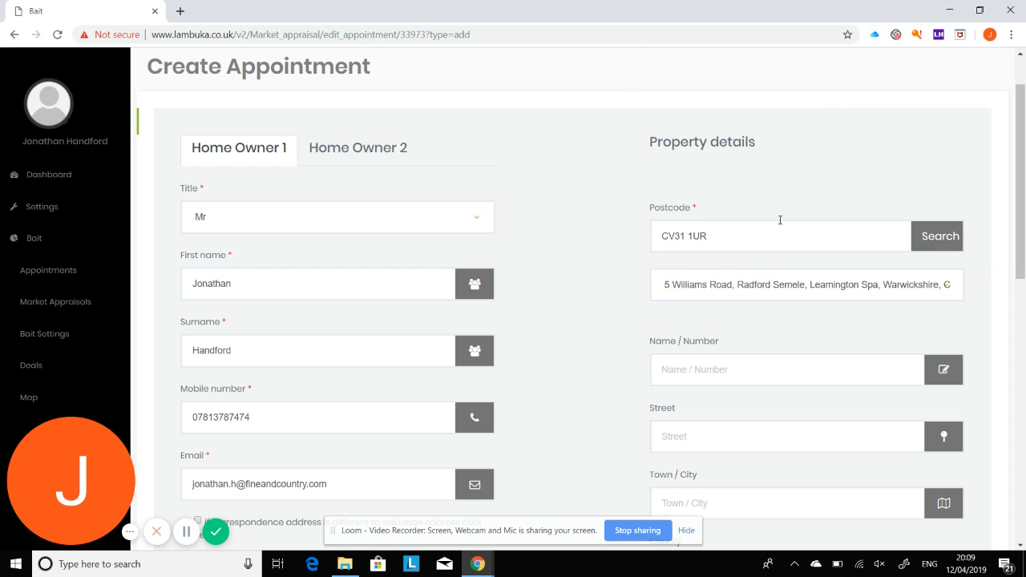
- Record 4 bedrooms, 2 receptions and 2 bathrooms for the property
{"action": "scroll", "coordinate": [752, 366], "scroll_direction": "down", "scroll_amount": 4}
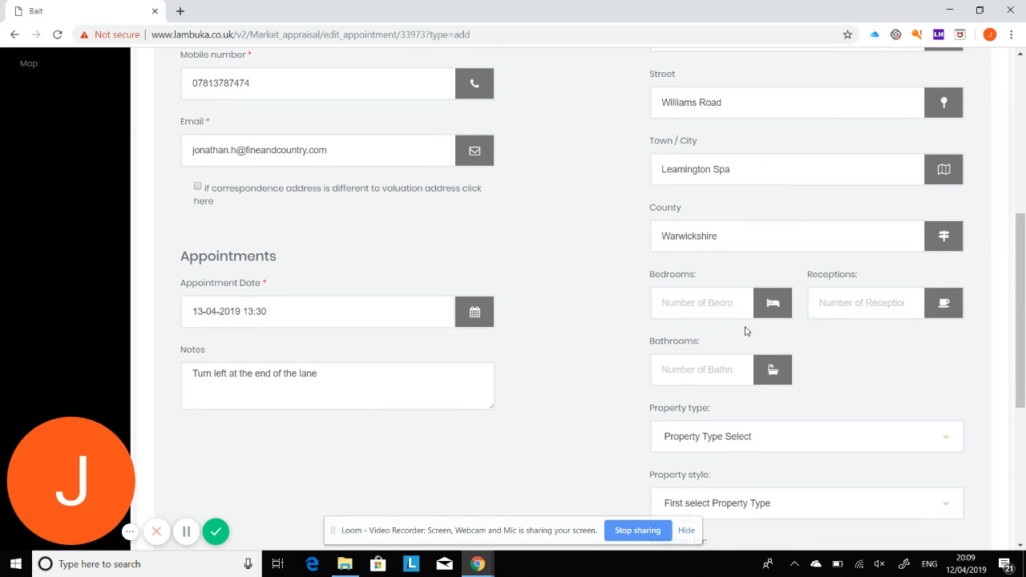
{"action": "type", "text": "4"}
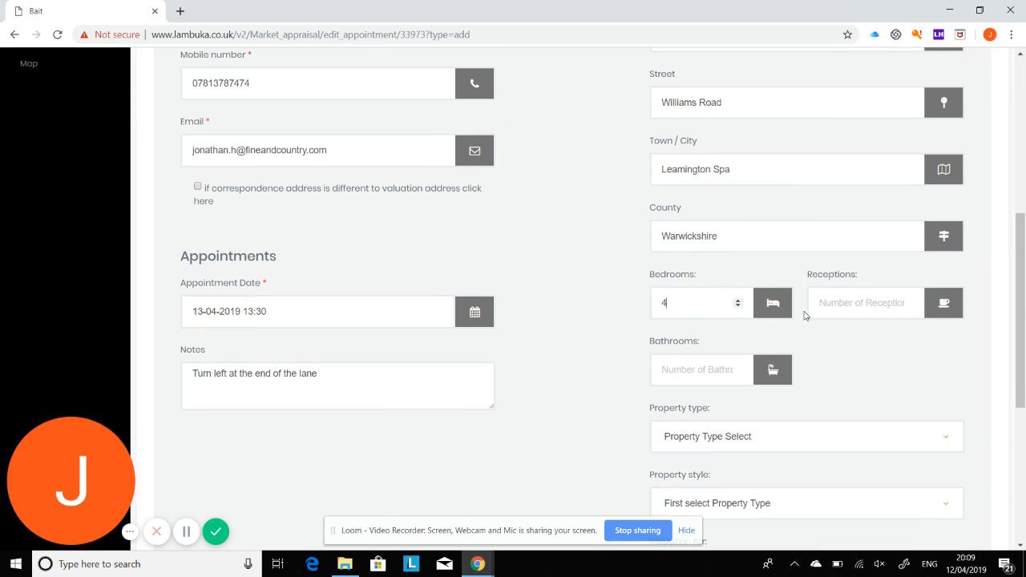
{"action": "left_click", "coordinate": [841, 304]}
{"action": "type", "text": "2"}
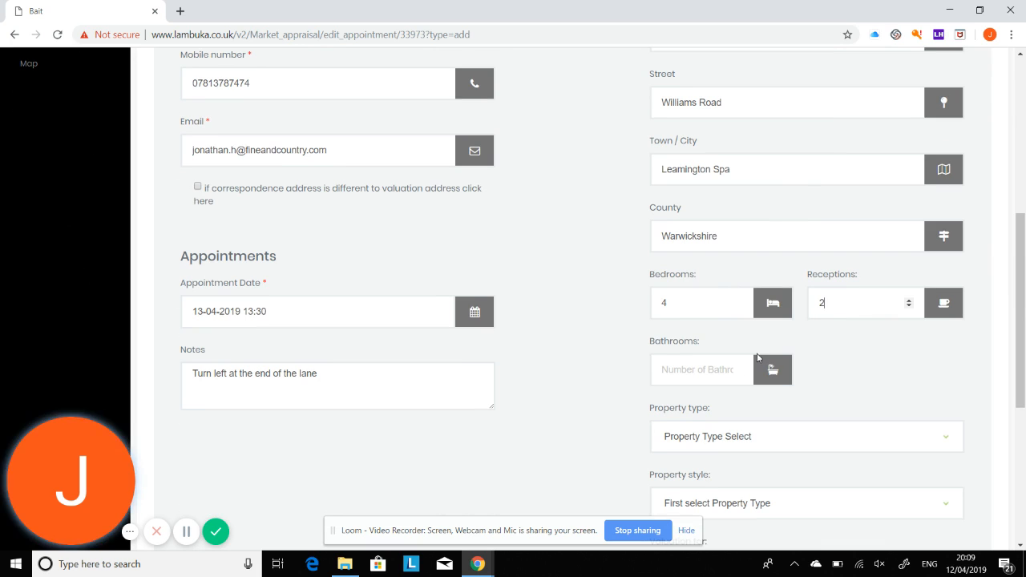
{"action": "left_click", "coordinate": [734, 368]}
{"action": "type", "text": "2"}
{"action": "scroll", "coordinate": [714, 389], "scroll_direction": "down", "scroll_amount": 2}
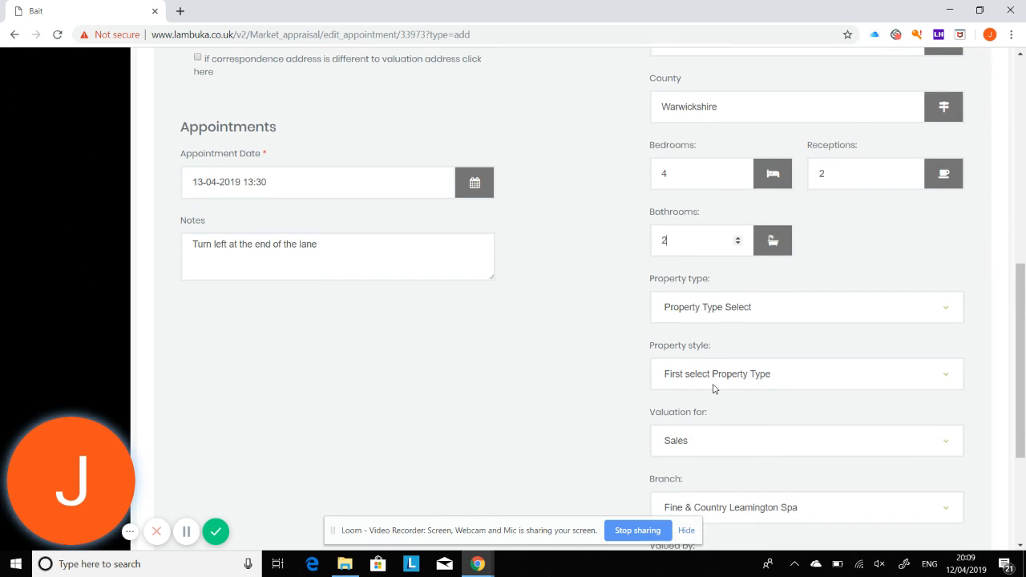
- Set the property type to Houses and the property style to Semi-Detached
{"action": "left_click", "coordinate": [911, 306]}
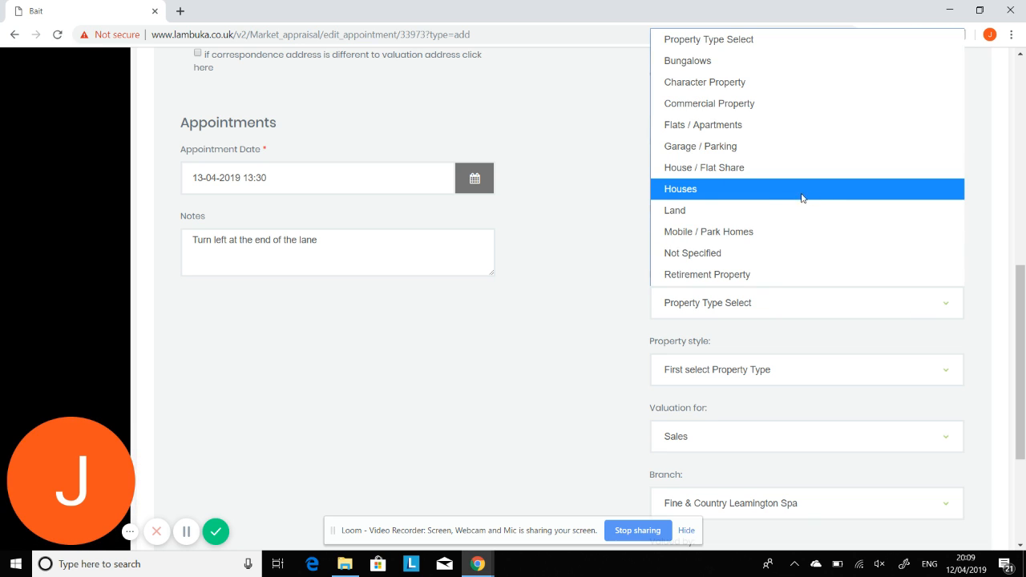
{"action": "left_click", "coordinate": [720, 187]}
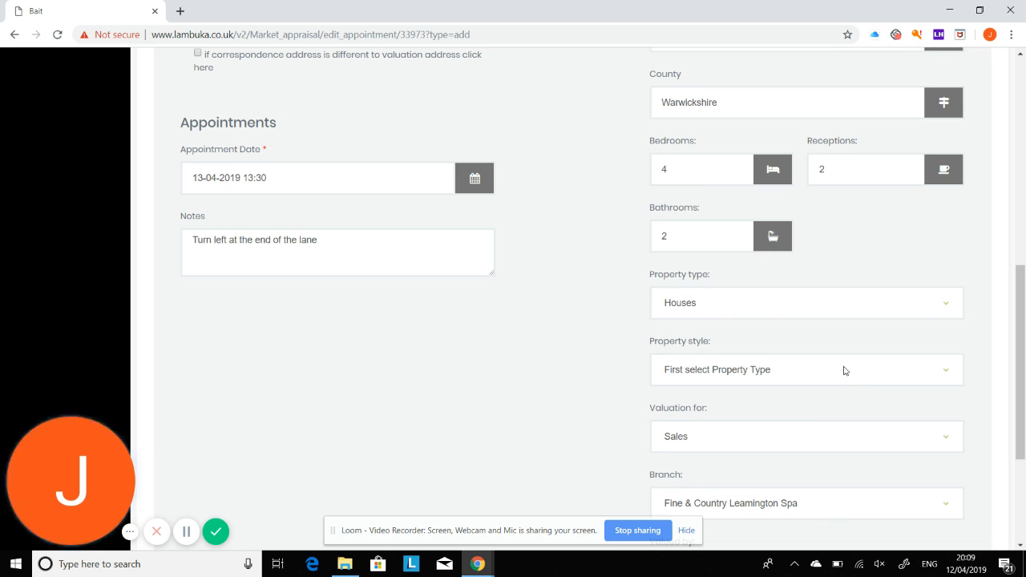
{"action": "left_click", "coordinate": [844, 370]}
{"action": "scroll", "coordinate": [829, 300], "scroll_direction": "down", "scroll_amount": 1}
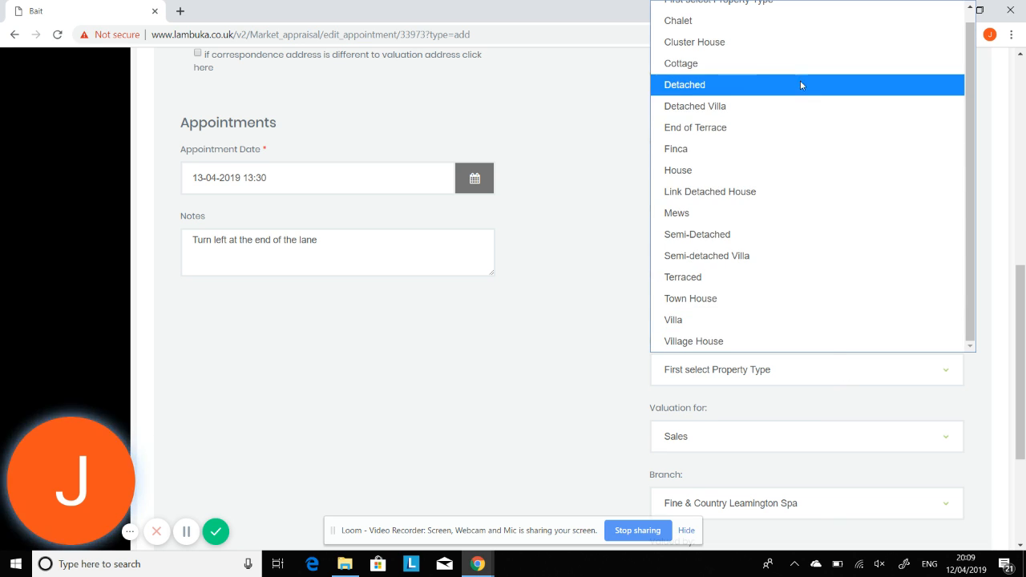
{"action": "left_click", "coordinate": [757, 234]}
- Keep the valuation set to Sales and save the new appointment
{"action": "scroll", "coordinate": [827, 366], "scroll_direction": "down", "scroll_amount": 2}
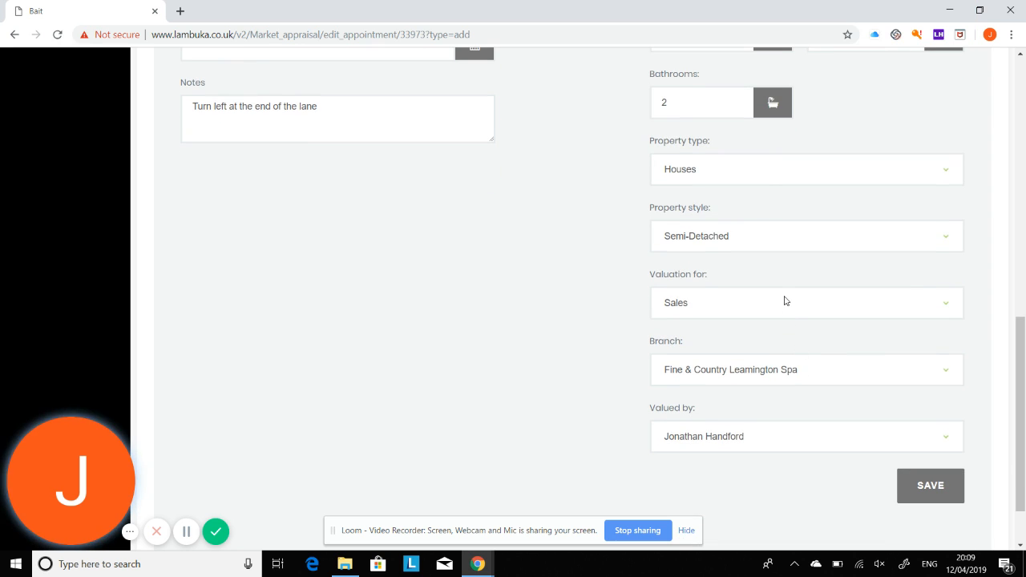
{"action": "left_click", "coordinate": [835, 311]}
{"action": "left_click", "coordinate": [836, 311]}
{"action": "left_click", "coordinate": [839, 310]}
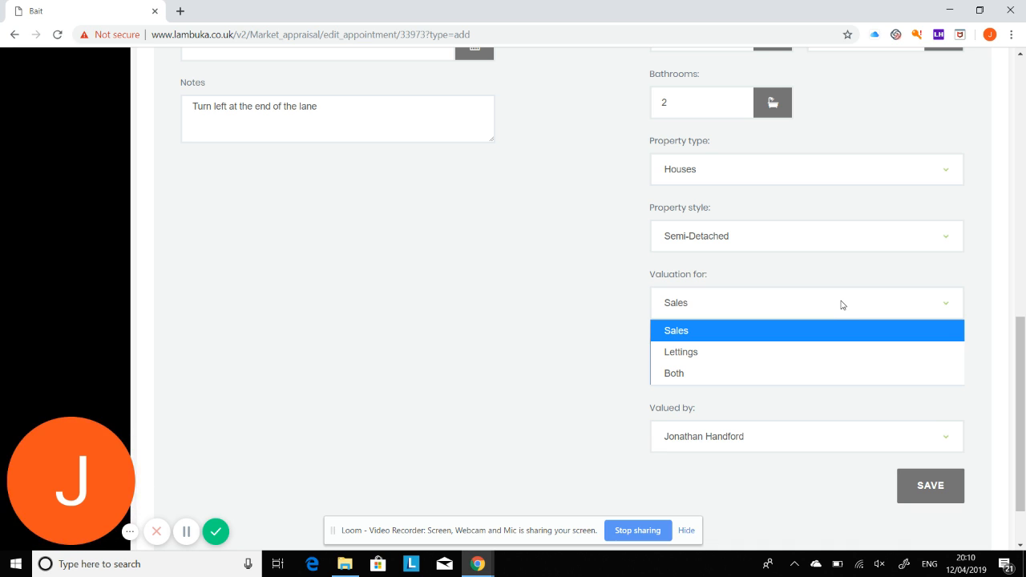
{"action": "left_click", "coordinate": [769, 331]}
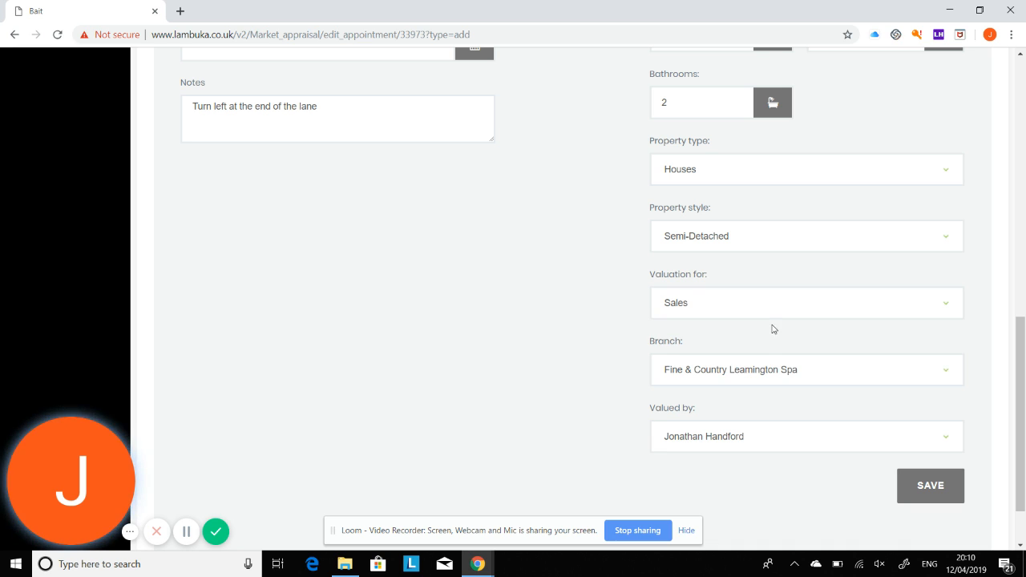
{"action": "scroll", "coordinate": [829, 371], "scroll_direction": "down", "scroll_amount": 1}
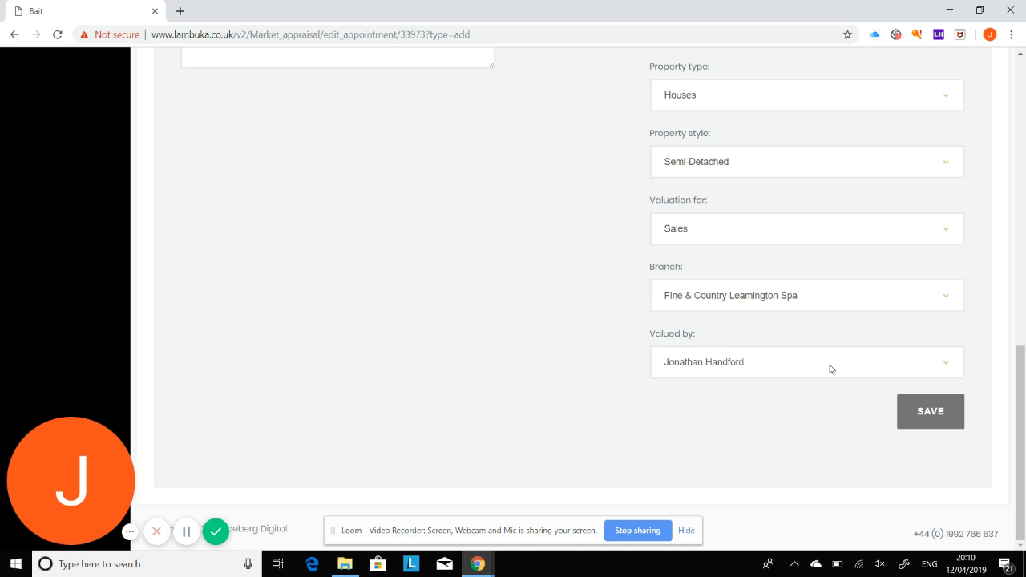
{"action": "scroll", "coordinate": [833, 365], "scroll_direction": "up", "scroll_amount": 1}
{"action": "scroll", "coordinate": [836, 362], "scroll_direction": "down", "scroll_amount": 1}
{"action": "left_click", "coordinate": [933, 415]}
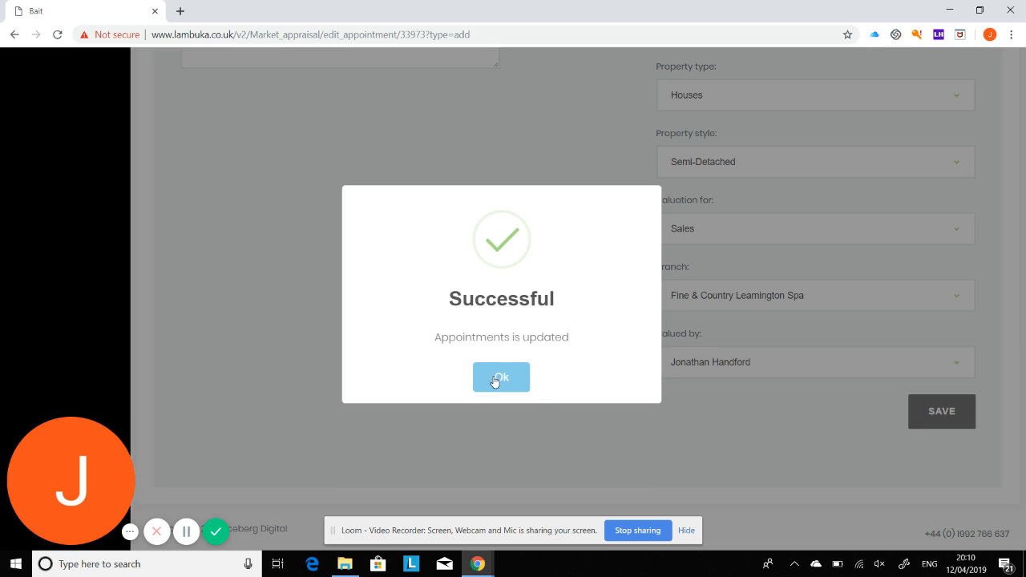
- Dismiss the save confirmation, return to Appointments, and open the new appointment's confirmation e-mail
{"action": "left_click", "coordinate": [497, 380]}
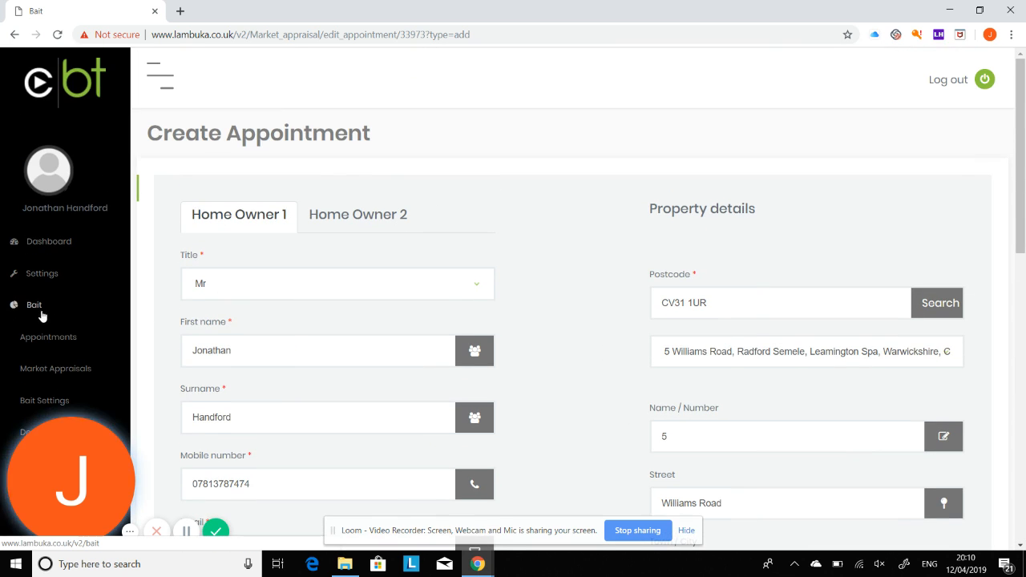
{"action": "left_click", "coordinate": [53, 343]}
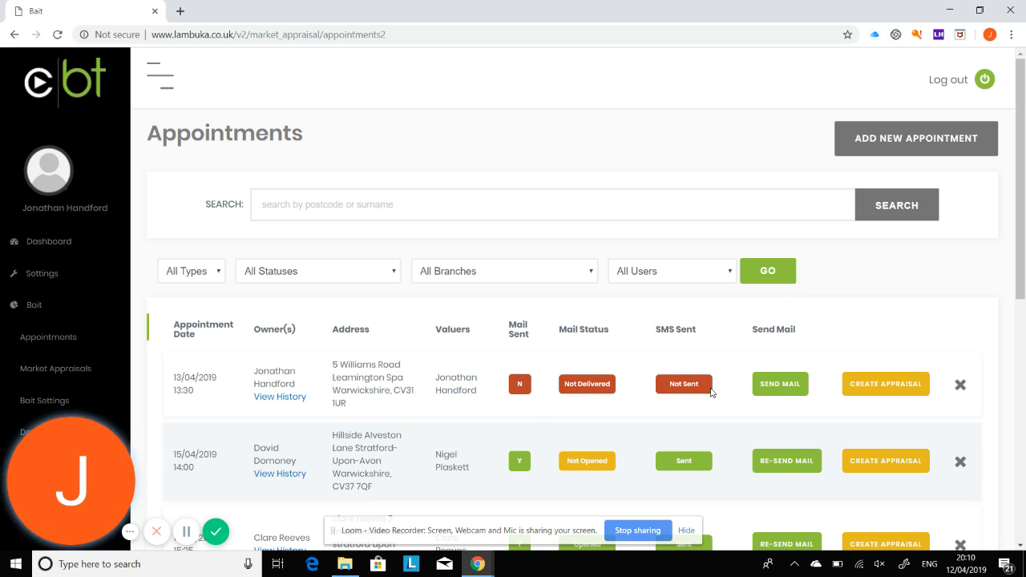
{"action": "left_click", "coordinate": [776, 386]}
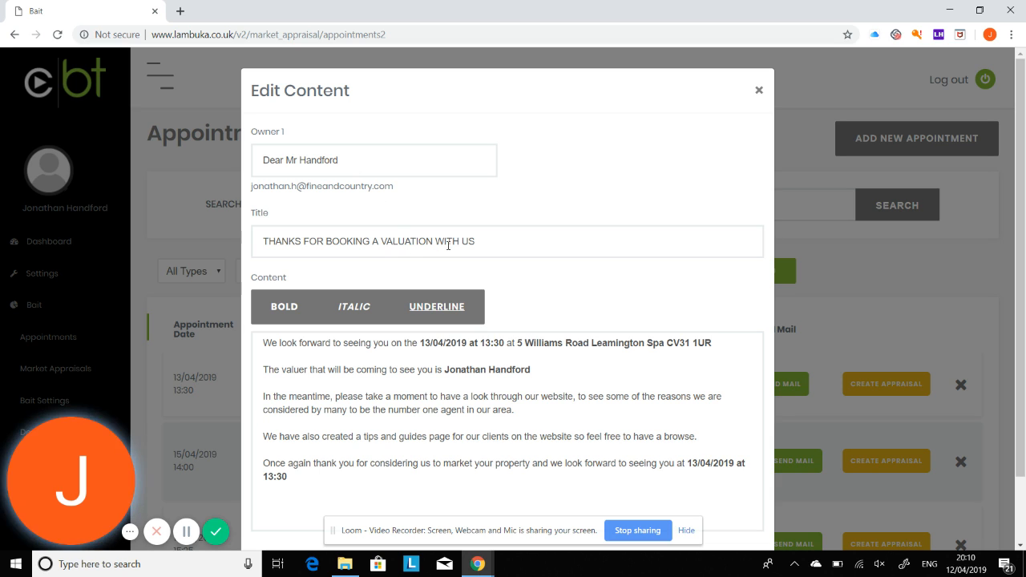
- Review the 'Thanks for booking a valuation with us' e-mail and request sending it by e-mail and SMS
{"action": "scroll", "coordinate": [477, 244], "scroll_direction": "down", "scroll_amount": 1}
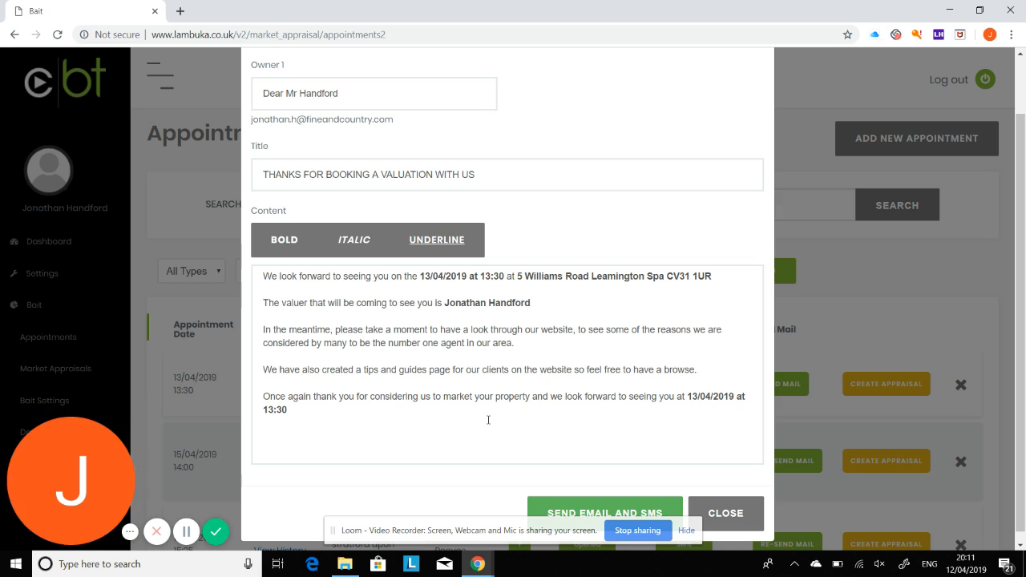
{"action": "scroll", "coordinate": [534, 420], "scroll_direction": "down", "scroll_amount": 1}
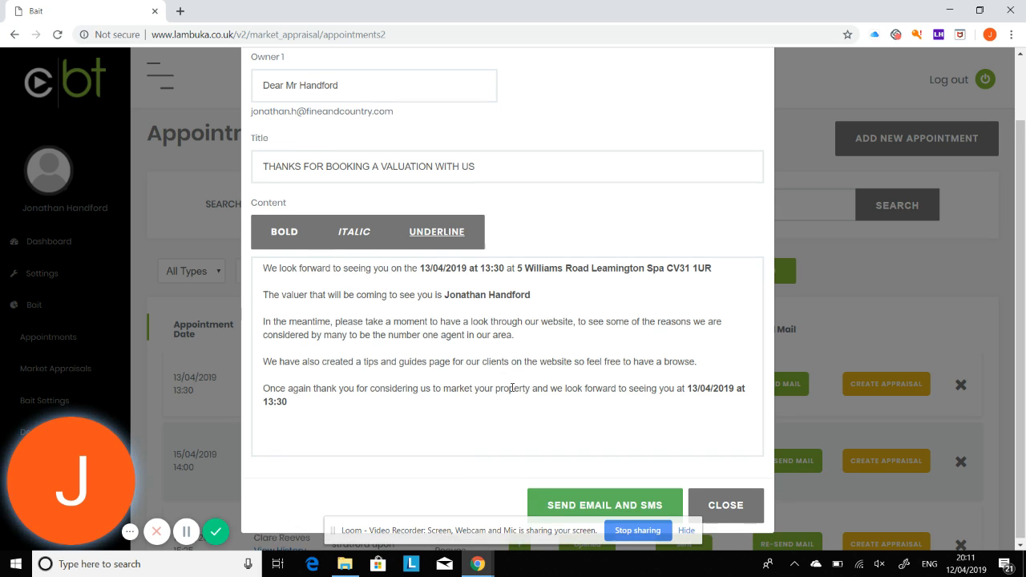
{"action": "left_click", "coordinate": [609, 504]}
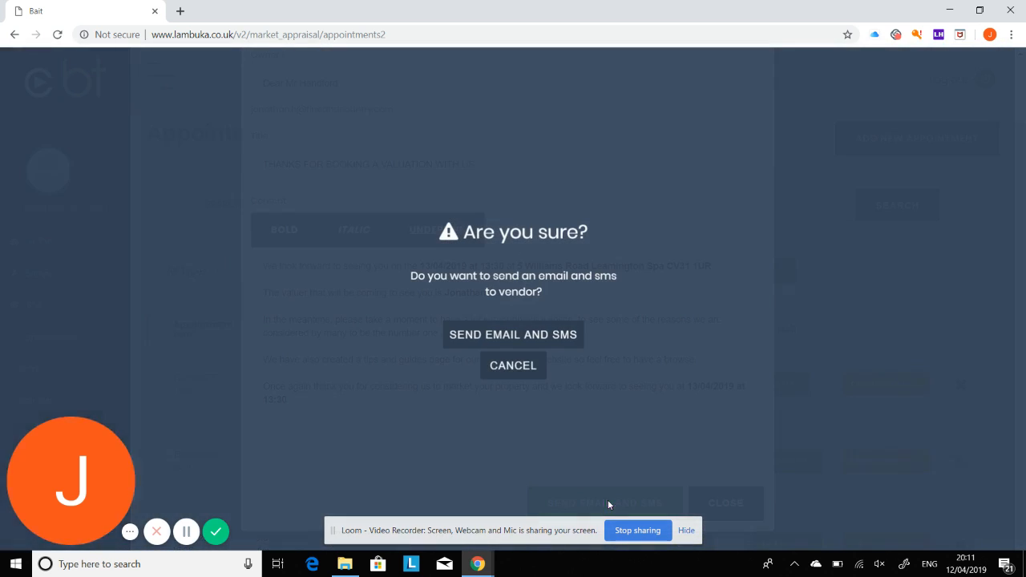
- Confirm sending the valuation e-mail and SMS to the owner, then open Windows search
{"action": "left_click", "coordinate": [554, 342]}
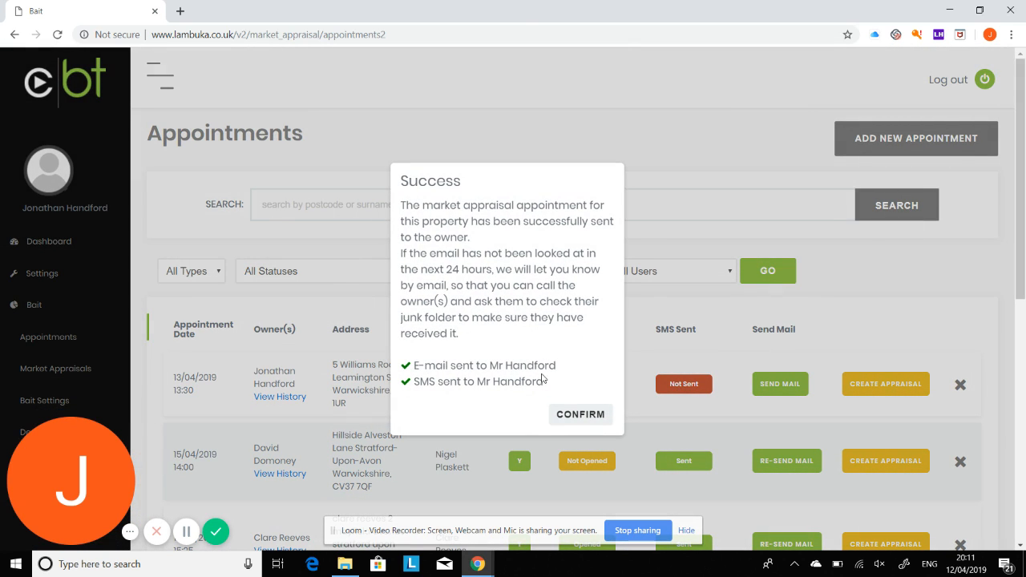
{"action": "left_click", "coordinate": [586, 415]}
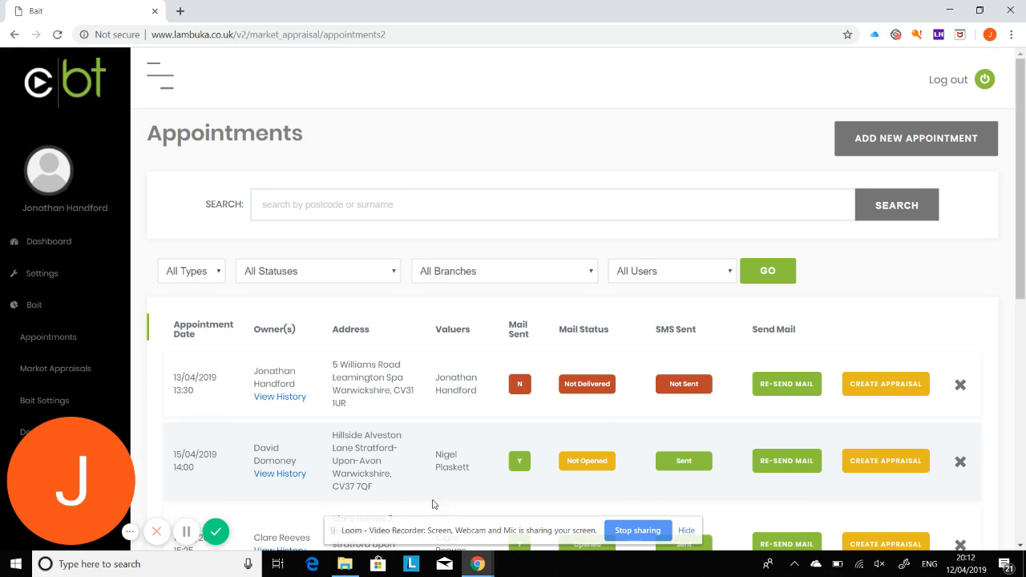
{"action": "left_click", "coordinate": [59, 563]}
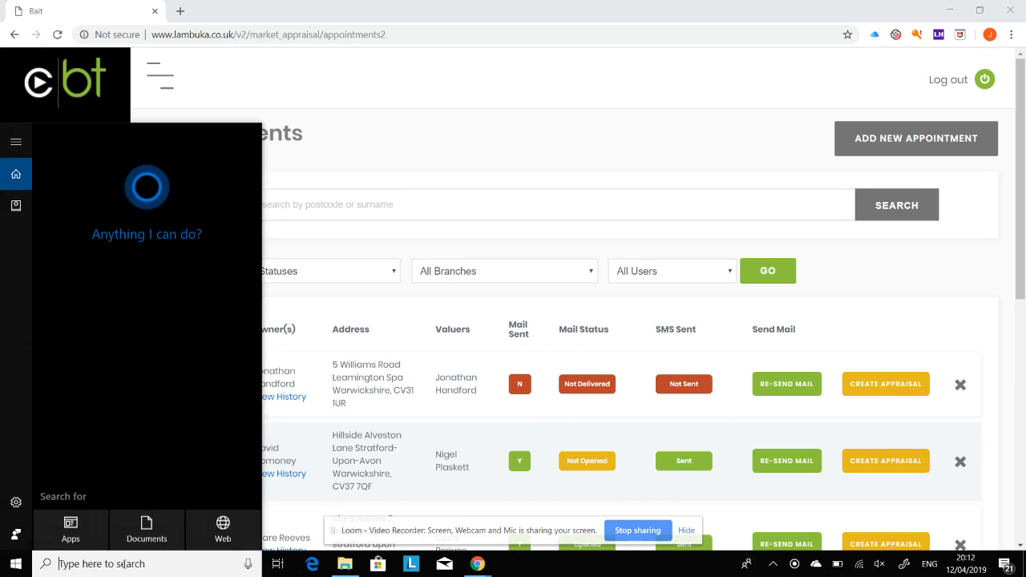
- Launch Outlook, run Send/Receive All Folders, and switch back to the Bait appointments page
{"action": "type", "text": "outlook"}
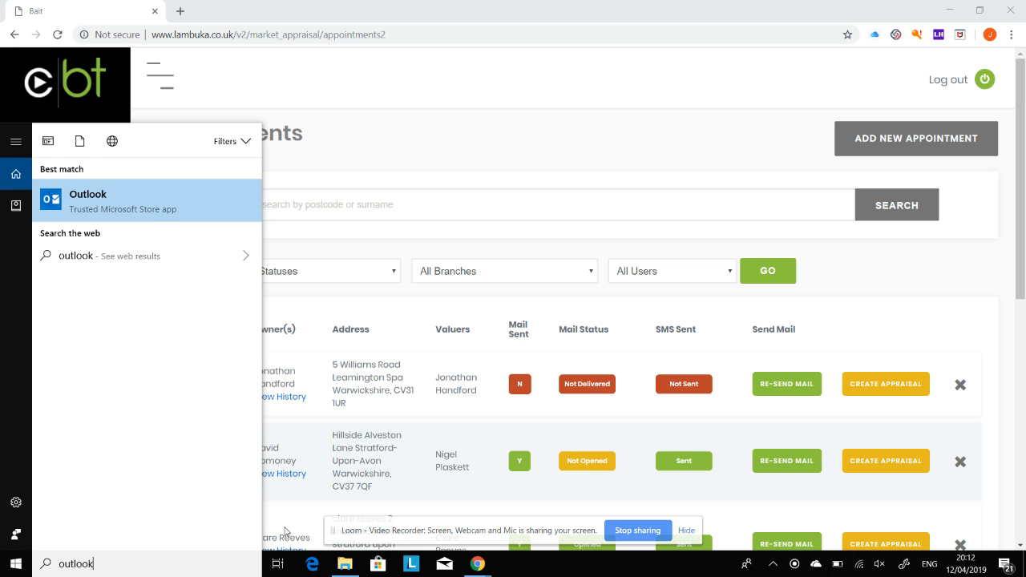
{"action": "left_click", "coordinate": [144, 207]}
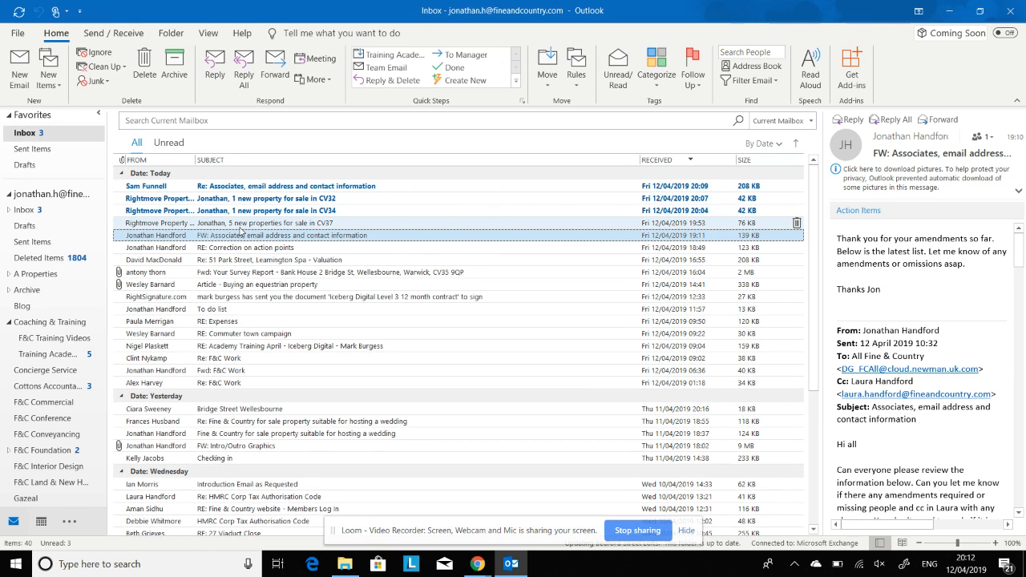
{"action": "left_click", "coordinate": [116, 34]}
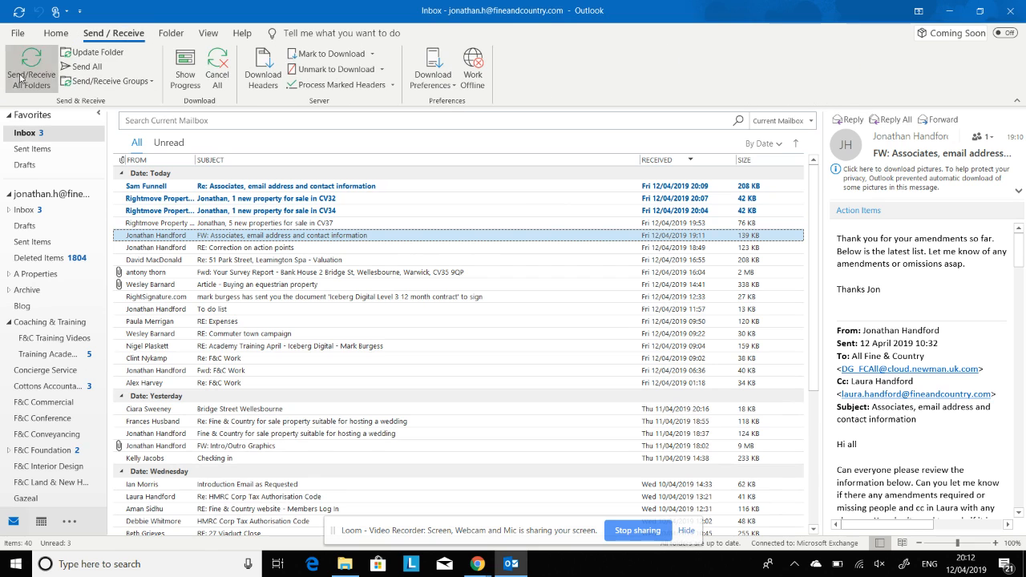
{"action": "left_click", "coordinate": [57, 33]}
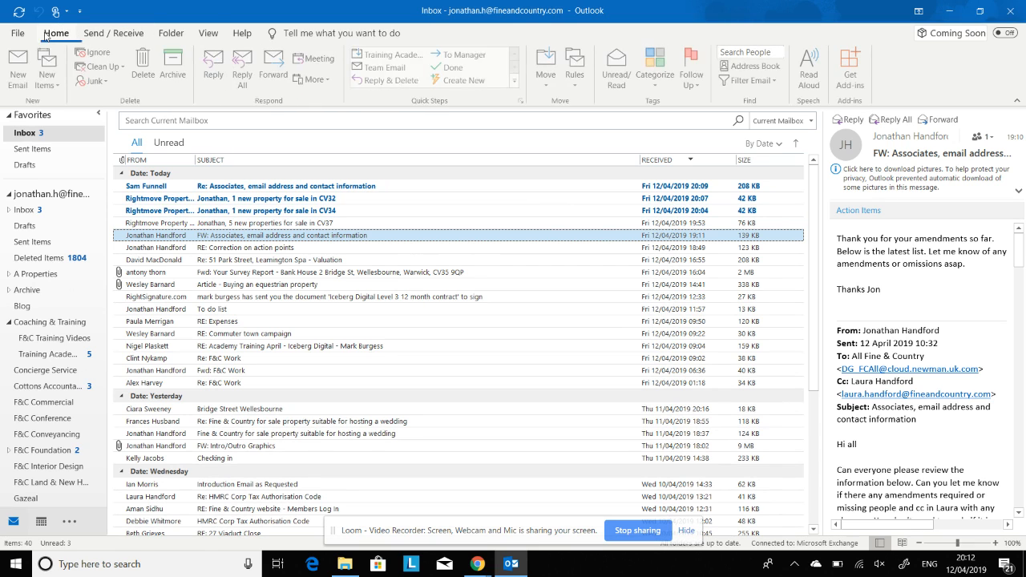
{"action": "left_click", "coordinate": [18, 33]}
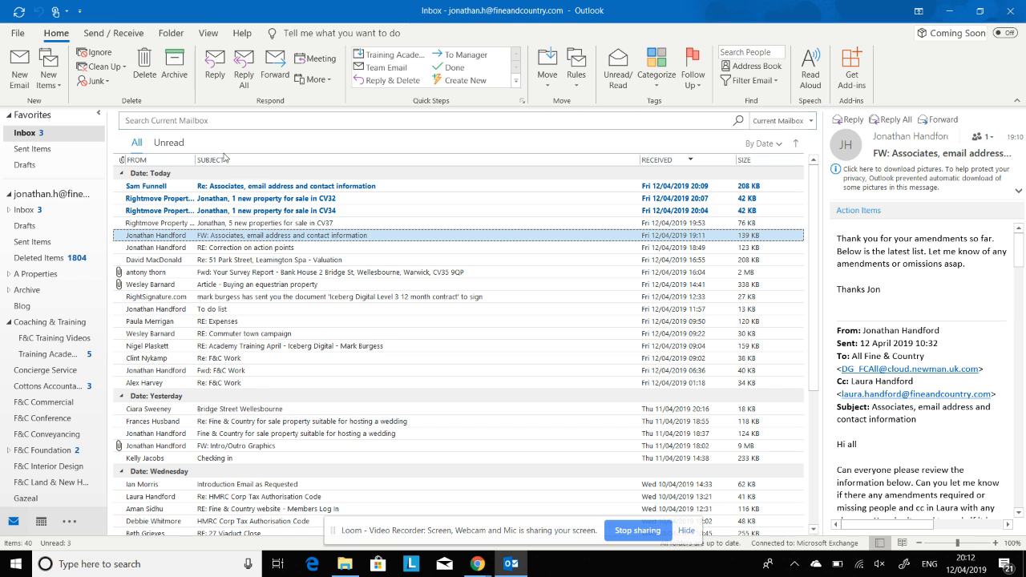
{"action": "key", "text": "alt+Tab"}
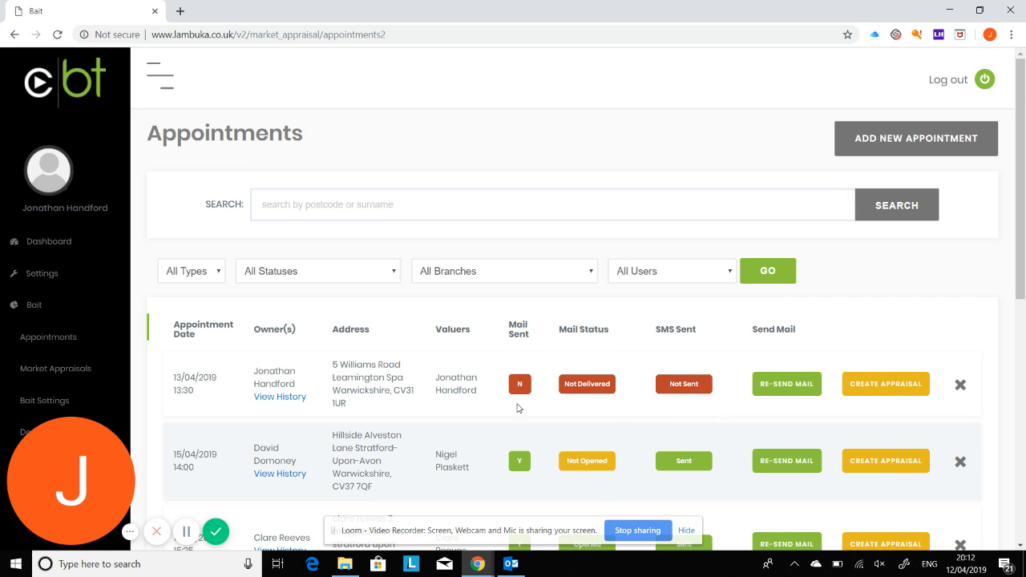
{"action": "left_click", "coordinate": [286, 398]}
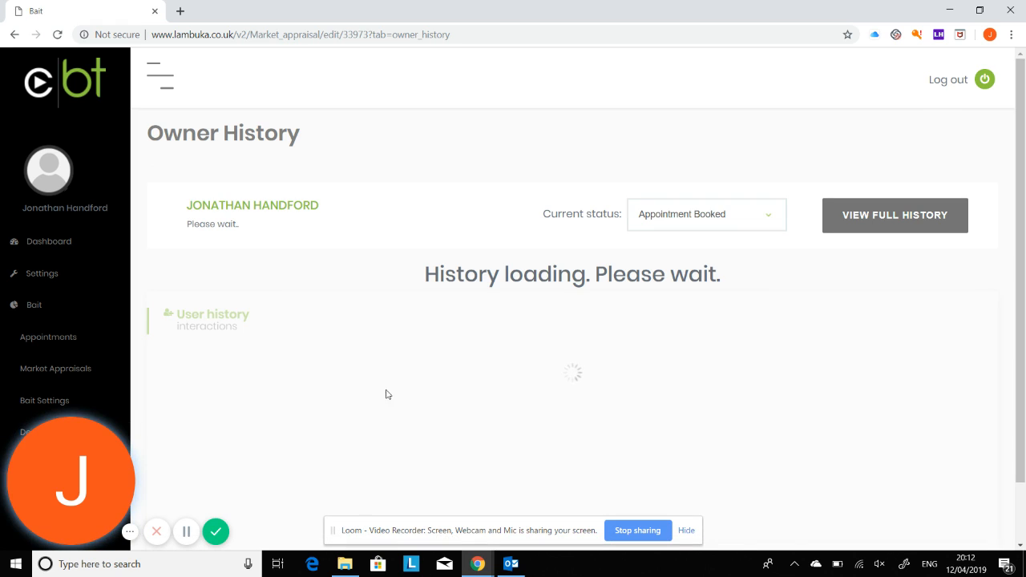
{"action": "scroll", "coordinate": [500, 357], "scroll_direction": "down", "scroll_amount": 1}
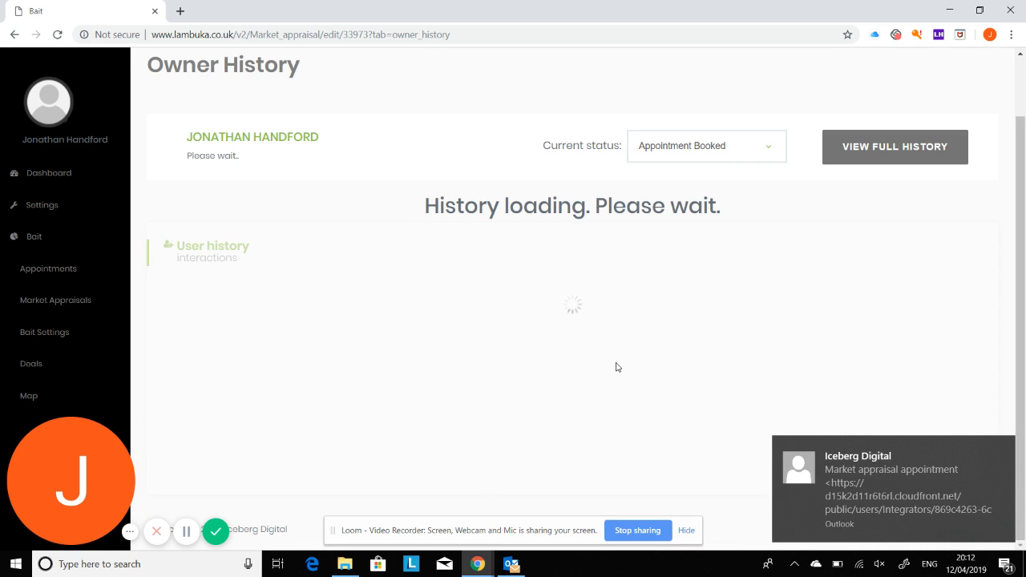
{"action": "left_click", "coordinate": [507, 567]}
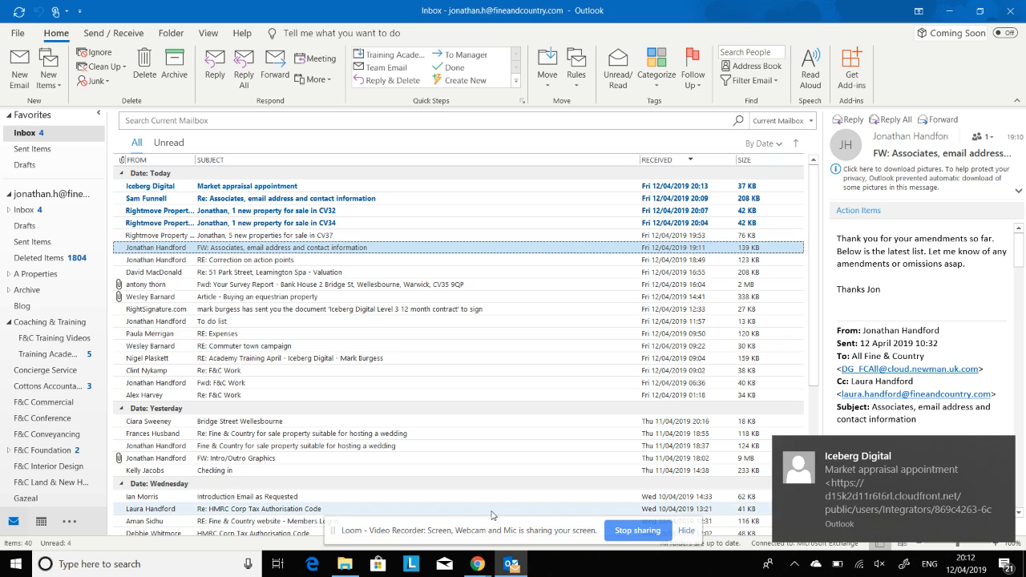
- Open the 'Thanks for booking a valuation with us' email and download its pictures to view the branded layout
{"action": "left_click", "coordinate": [358, 185]}
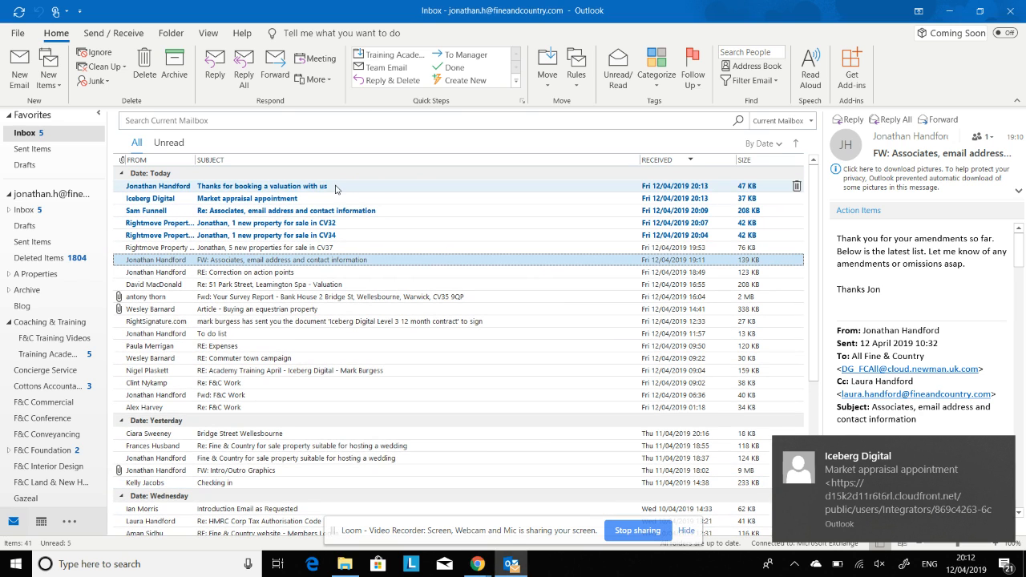
{"action": "double_click", "coordinate": [336, 187]}
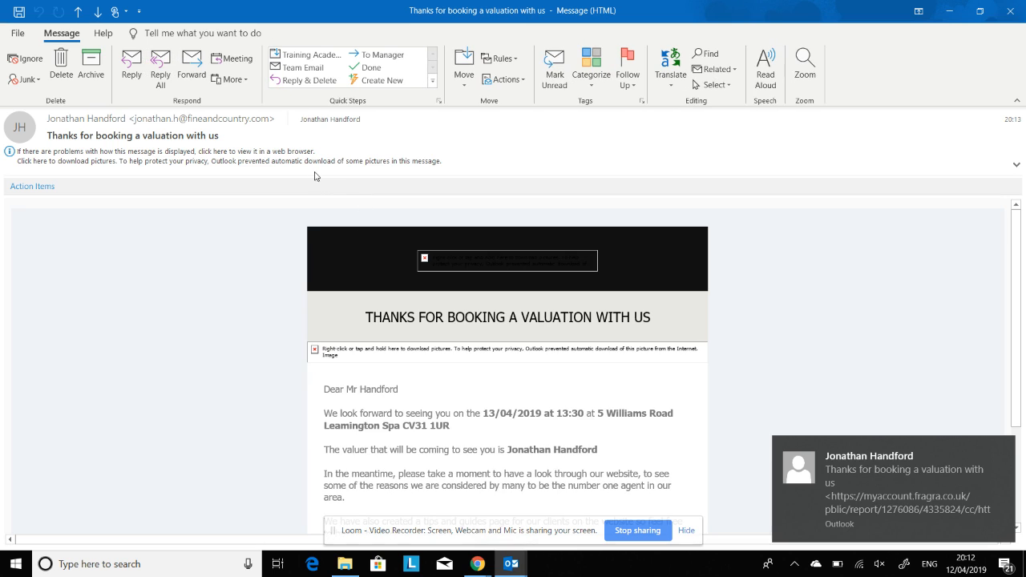
{"action": "left_click", "coordinate": [317, 161]}
{"action": "left_click", "coordinate": [305, 165]}
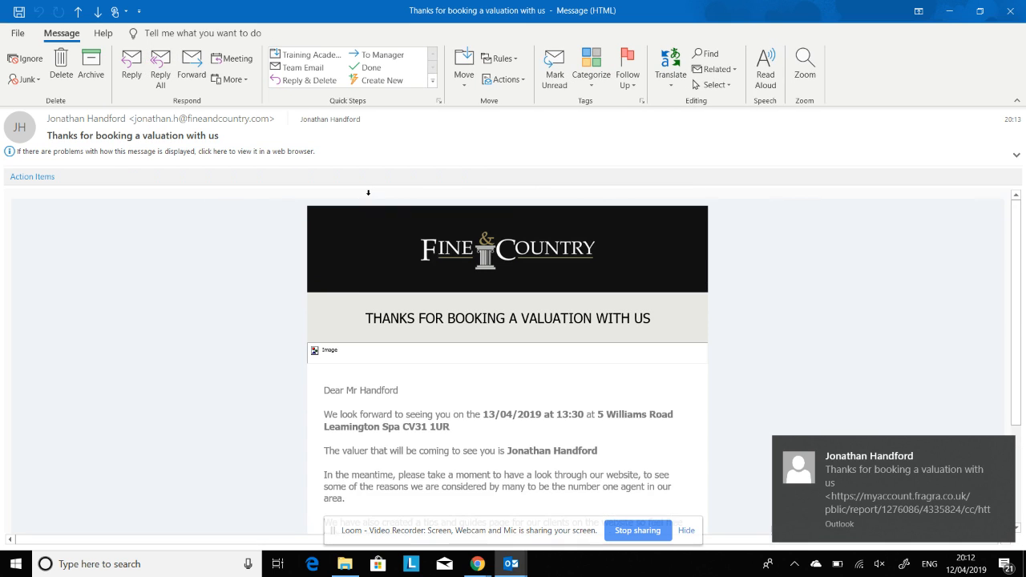
{"action": "scroll", "coordinate": [540, 346], "scroll_direction": "down", "scroll_amount": 3}
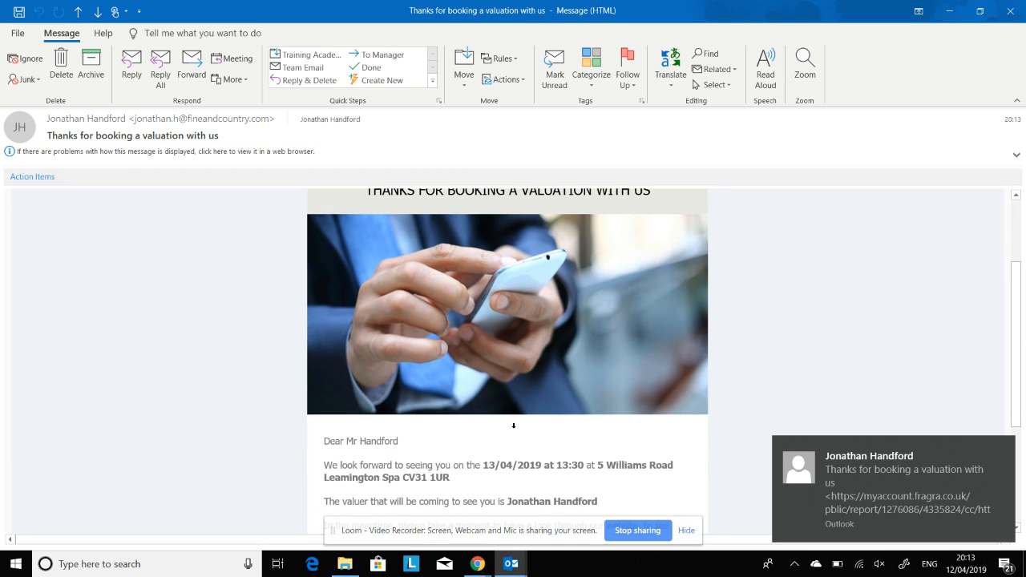
{"action": "scroll", "coordinate": [540, 353], "scroll_direction": "down", "scroll_amount": 3}
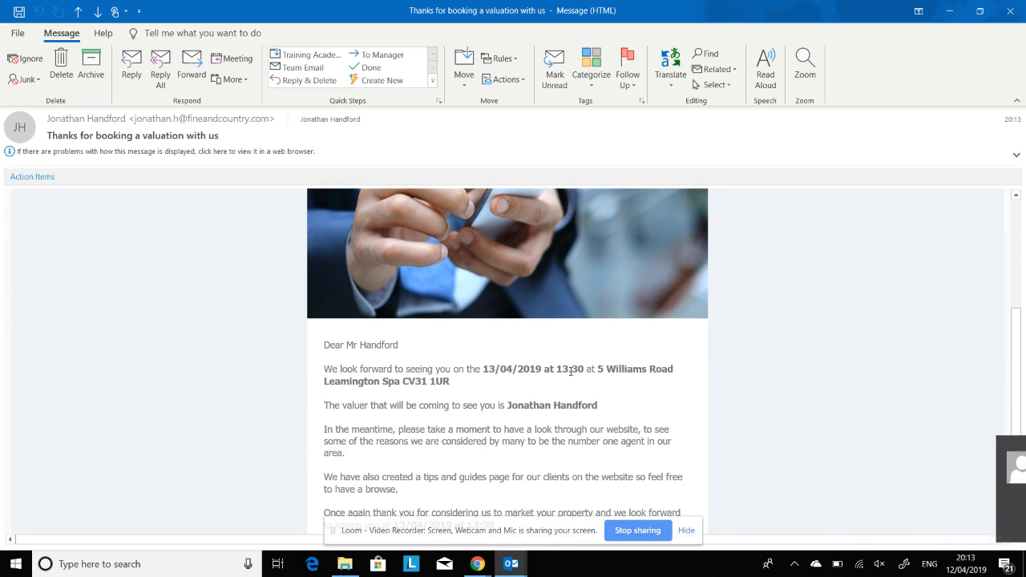
{"action": "scroll", "coordinate": [532, 399], "scroll_direction": "down", "scroll_amount": 3}
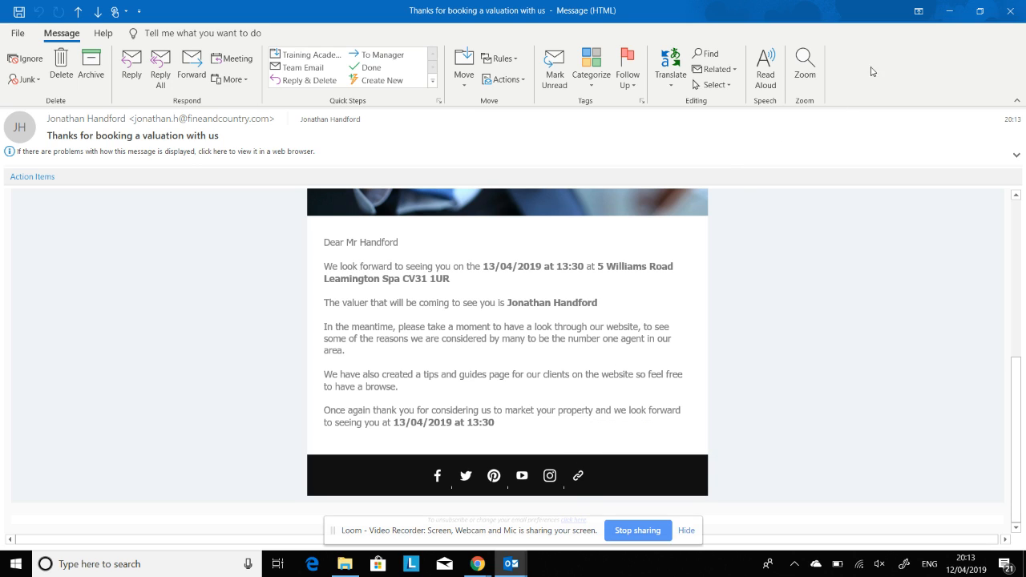
- Close the email window and return to the Bait owner history page in Chrome
{"action": "left_click", "coordinate": [949, 11]}
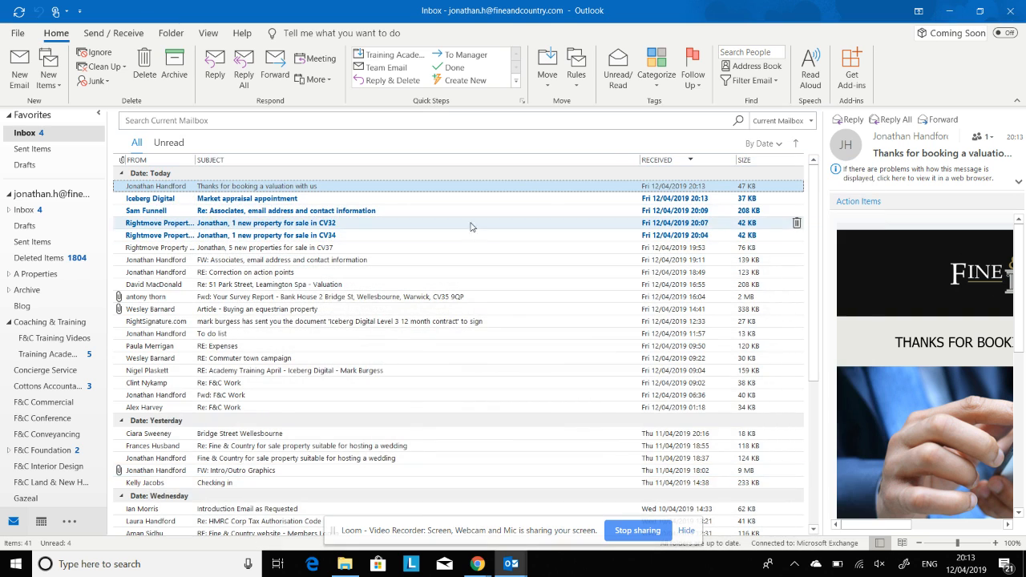
{"action": "mouse_move", "coordinate": [477, 564]}
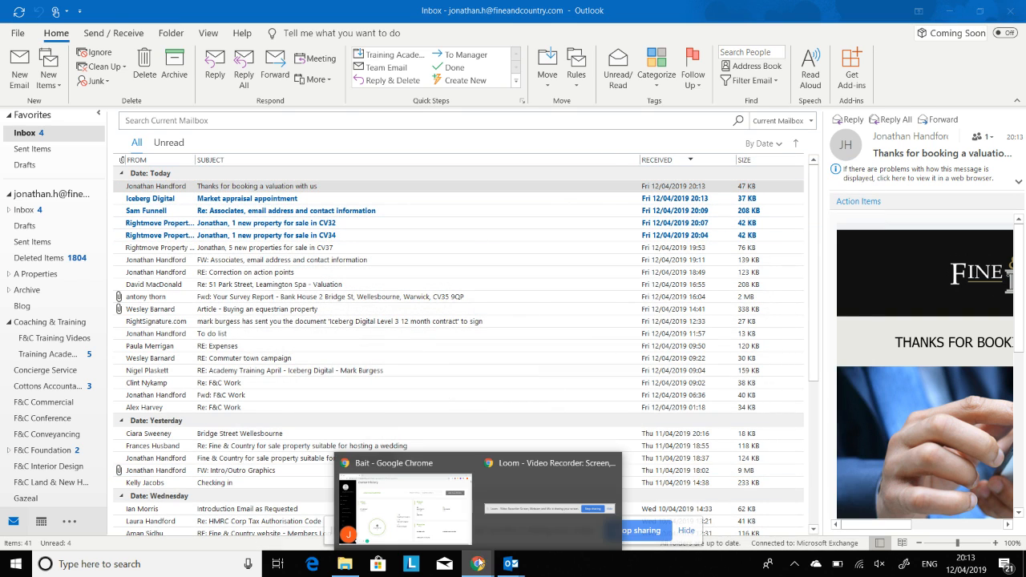
{"action": "left_click", "coordinate": [439, 510]}
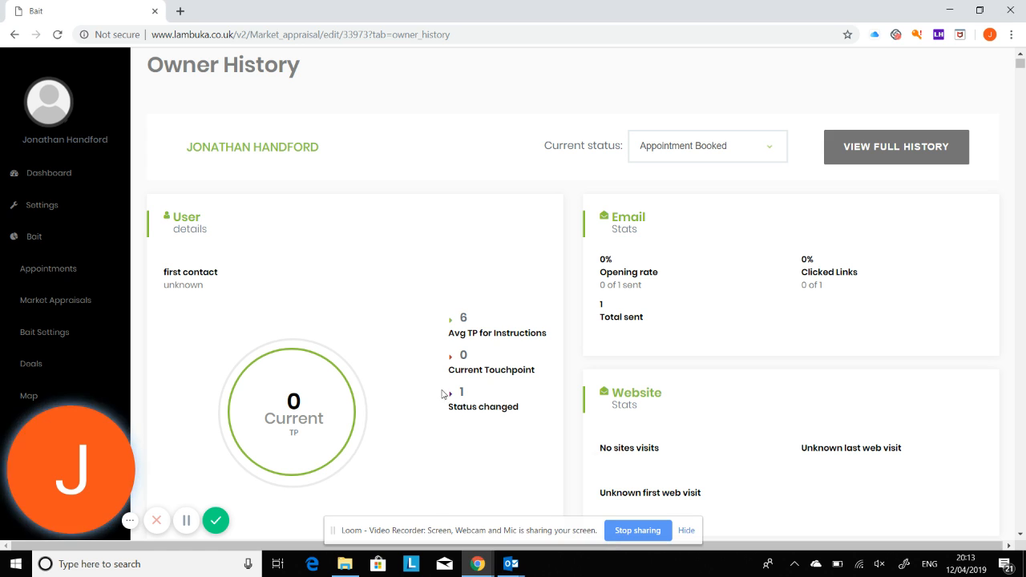
- Go to Bait's Settings page from the sidebar, then head for the Worksmart Dashboard
{"action": "right_click", "coordinate": [75, 269]}
{"action": "left_click", "coordinate": [72, 271]}
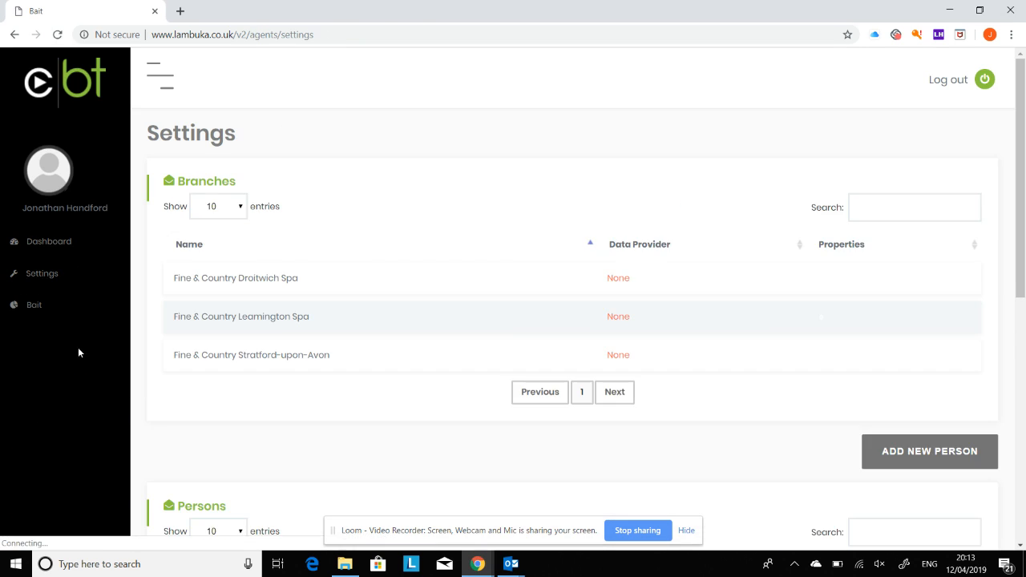
{"action": "left_click", "coordinate": [71, 94]}
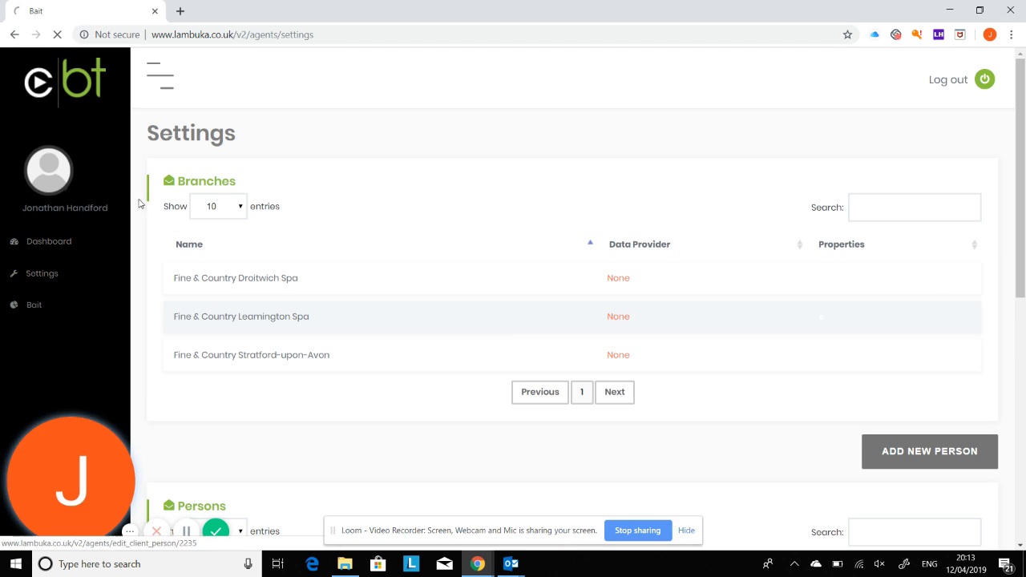